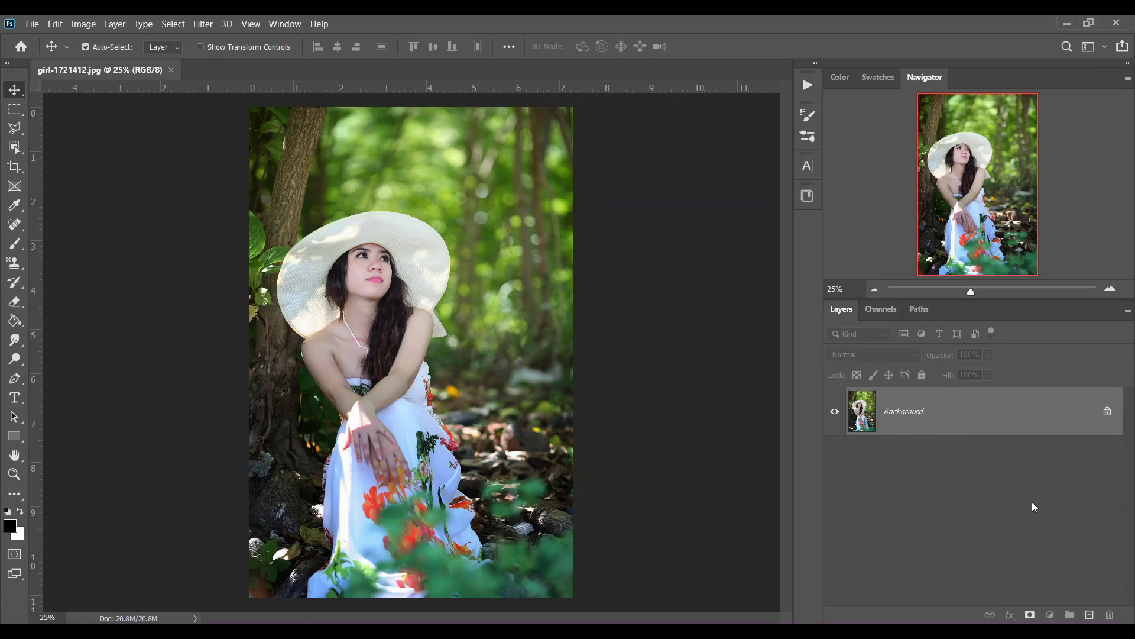
# Add a Selective Color adjustment layer above the Background and make room for its full settings.
pyautogui.click(1050, 617)
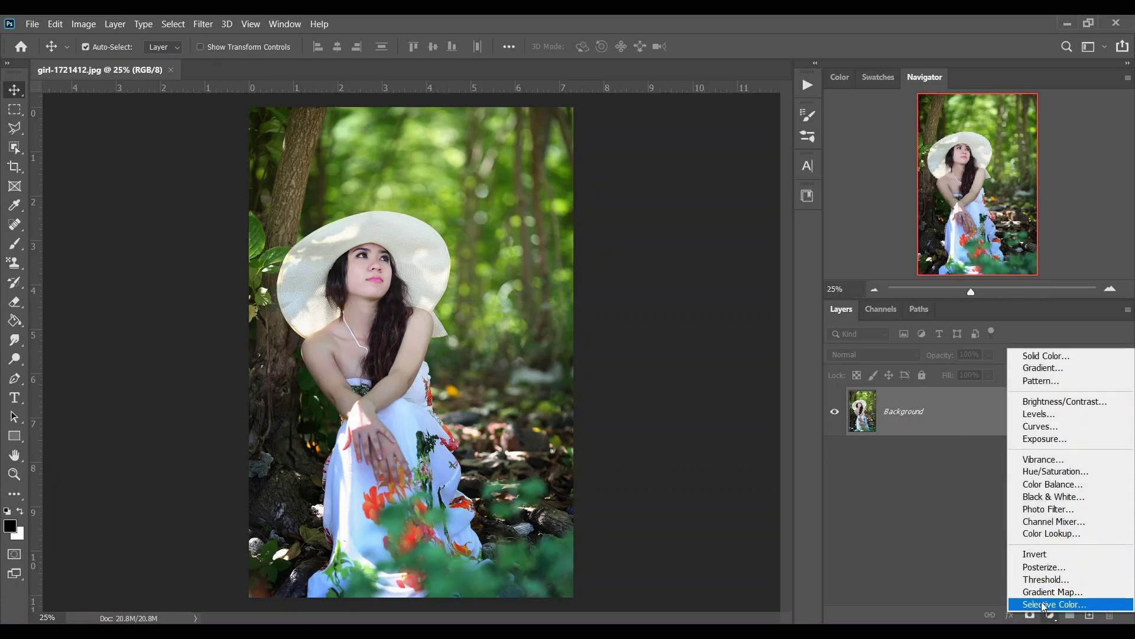
pyautogui.click(1052, 606)
pyautogui.moveTo(565, 222); pyautogui.dragTo(663, 228)
# Adjust Cyan and slightly lower Black for the Reds in the Selective Color adjustment.
pyautogui.click(692, 306)
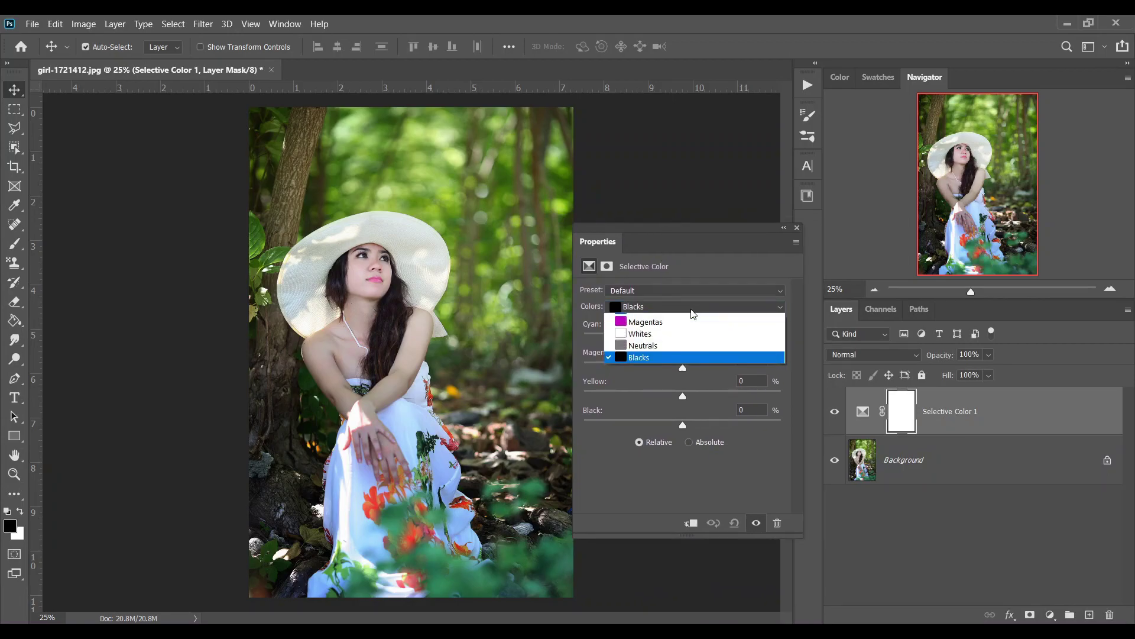
pyautogui.click(679, 321)
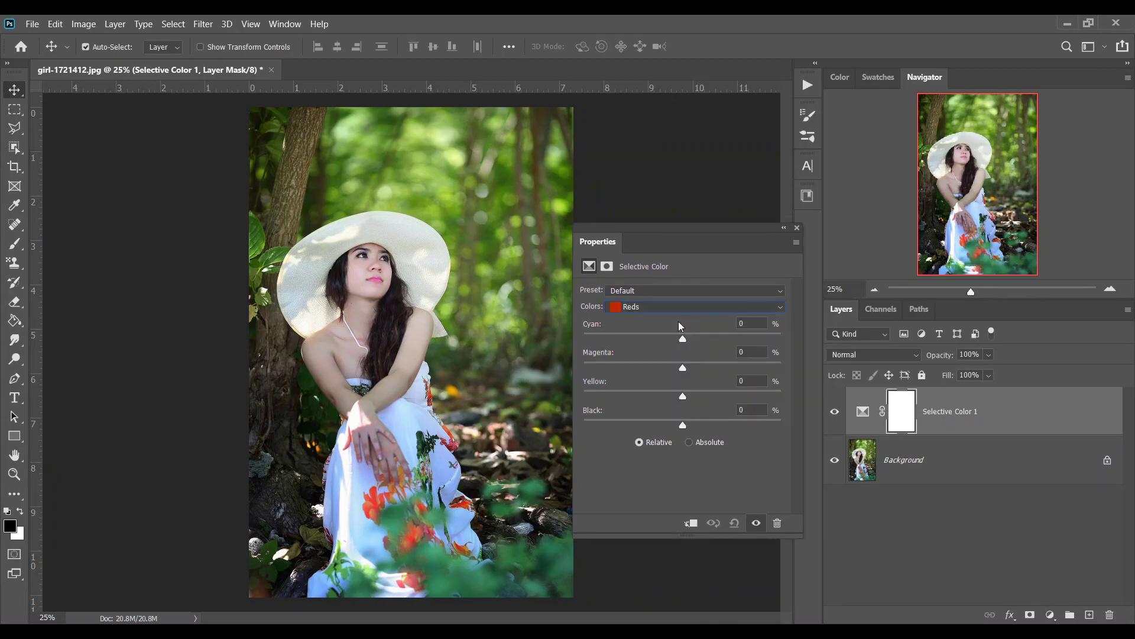
pyautogui.moveTo(707, 337); pyautogui.dragTo(710, 336)
pyautogui.moveTo(682, 426); pyautogui.dragTo(677, 425)
pyautogui.click(747, 411)
pyautogui.press('Up')
# Set the Selective Color Yellows to Cyan -100, Magenta +100, Yellow +100 and Black about +54.
pyautogui.click(649, 308)
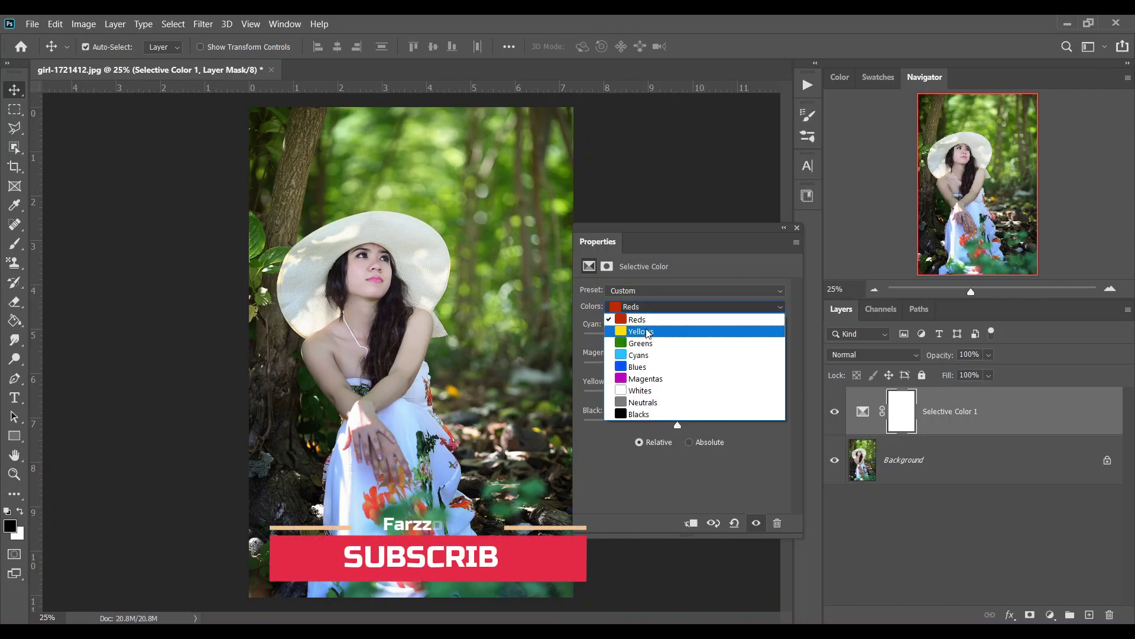
pyautogui.click(660, 323)
pyautogui.moveTo(661, 335); pyautogui.dragTo(523, 338)
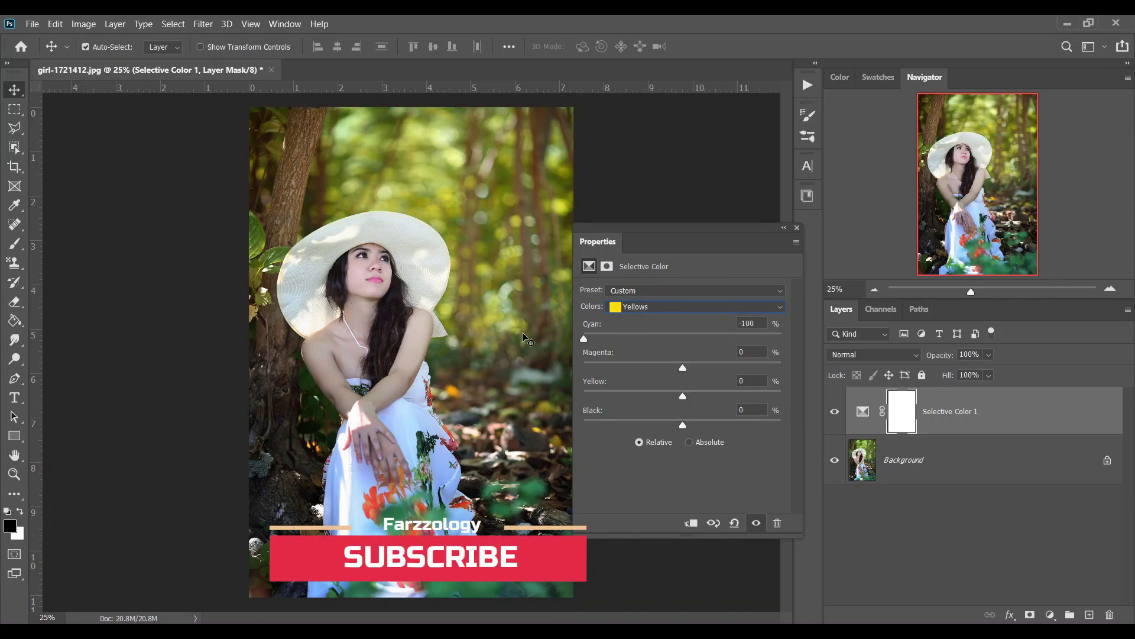
pyautogui.moveTo(682, 367); pyautogui.dragTo(826, 385)
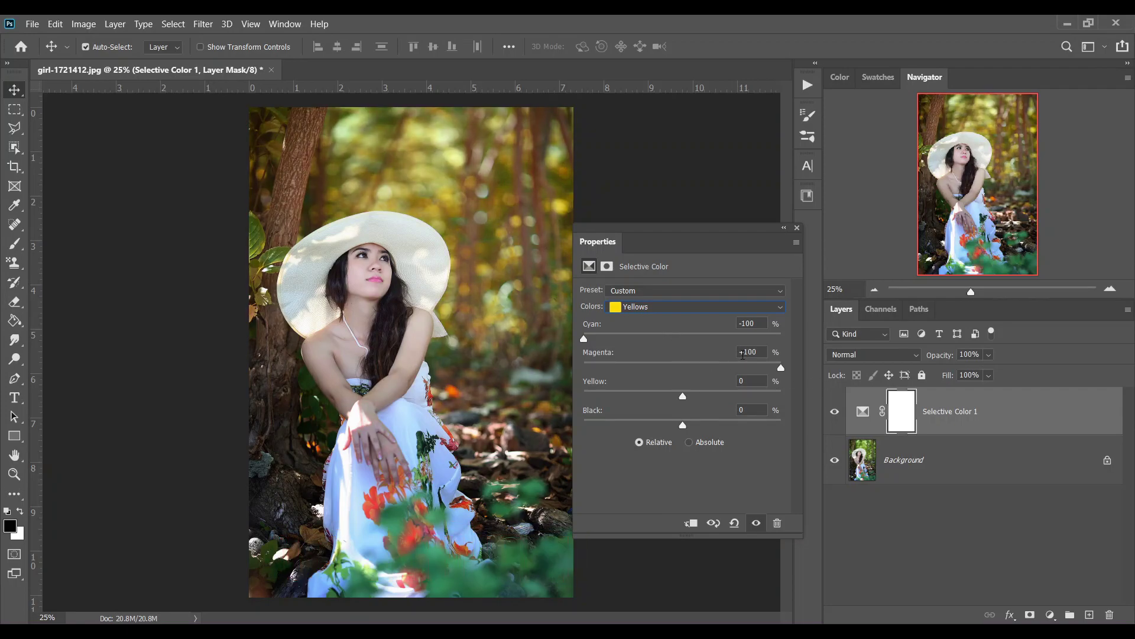
pyautogui.moveTo(682, 396); pyautogui.dragTo(784, 399)
pyautogui.moveTo(742, 429)
pyautogui.mouseDown()
pyautogui.moveTo(774, 428)
pyautogui.moveTo(736, 426)
pyautogui.mouseUp()
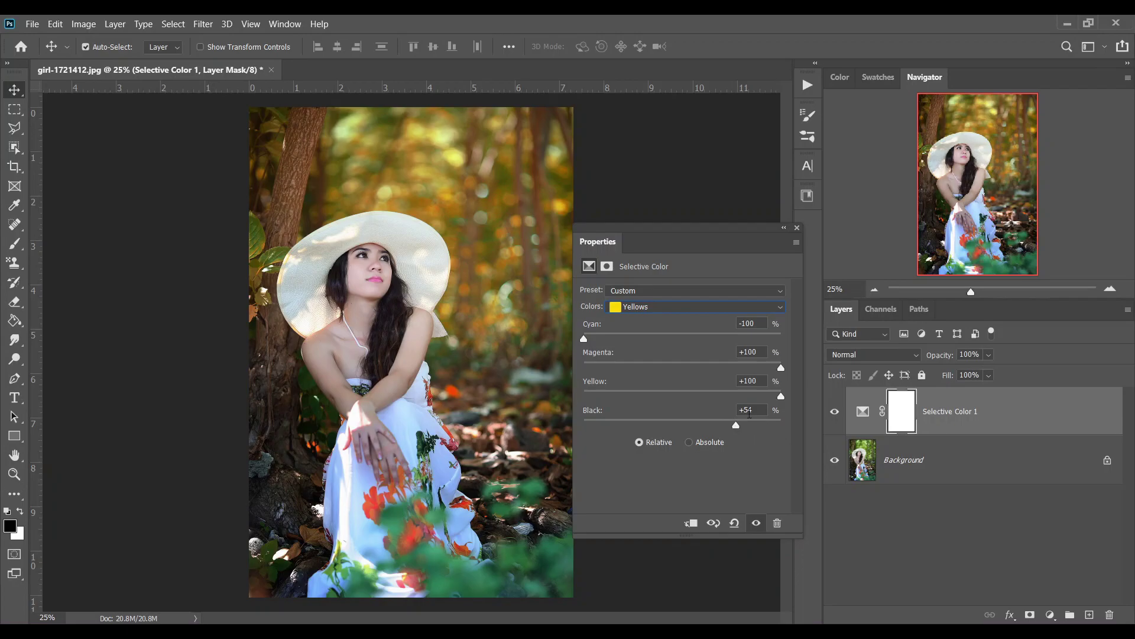
# Set the Selective Color Greens to Cyan -100, Magenta +100 and Yellow -100.
pyautogui.click(688, 308)
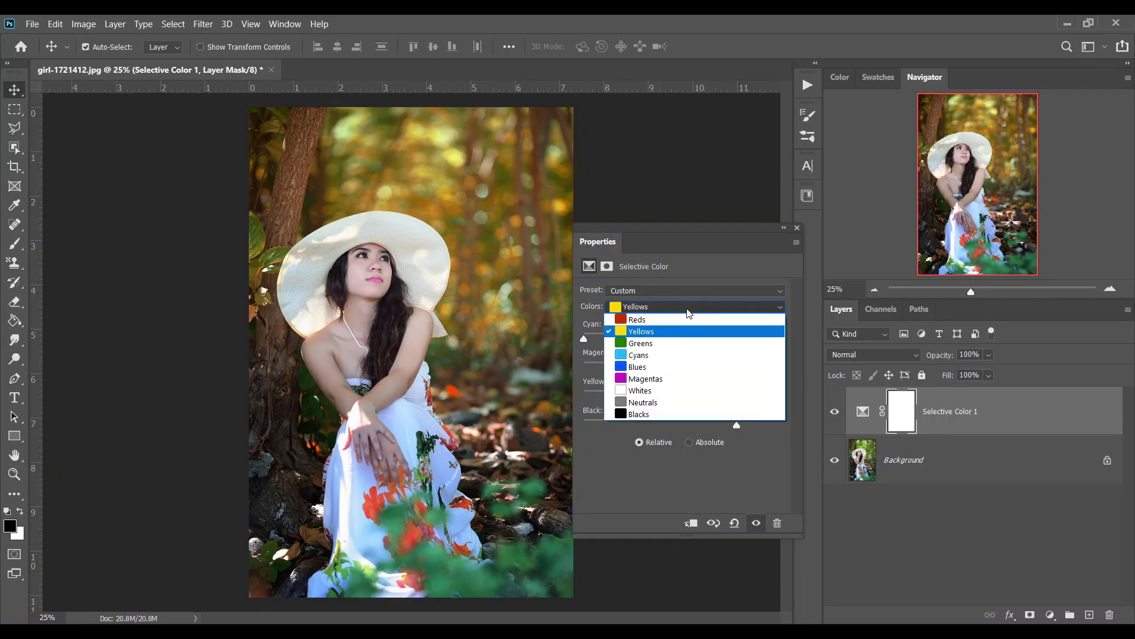
pyautogui.click(670, 345)
pyautogui.moveTo(678, 343); pyautogui.dragTo(533, 341)
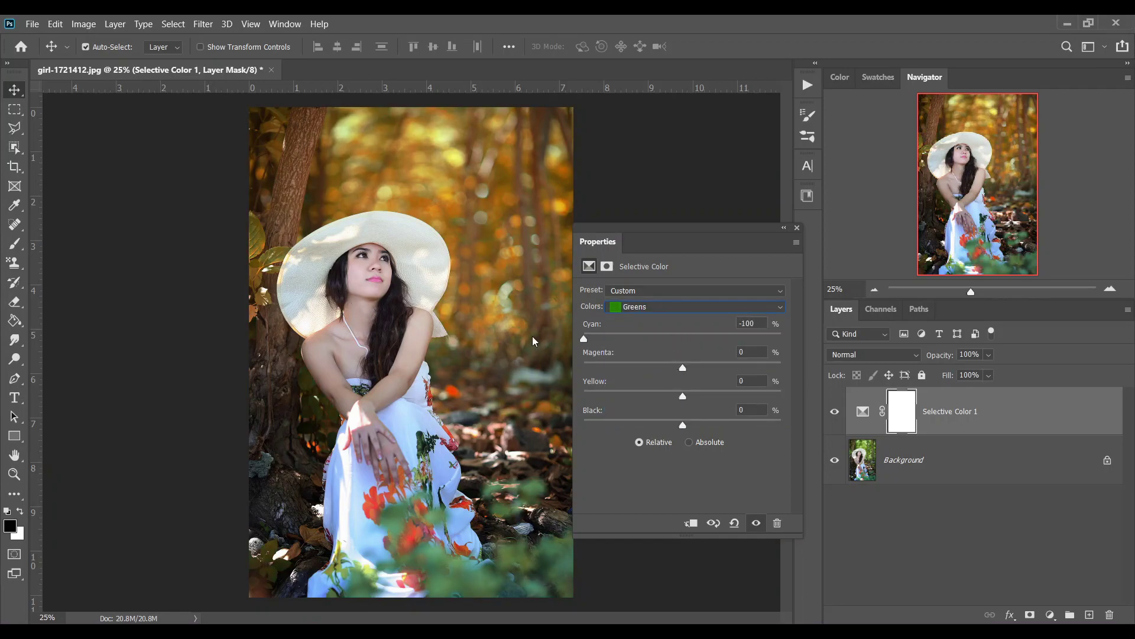
pyautogui.moveTo(683, 367); pyautogui.dragTo(780, 367)
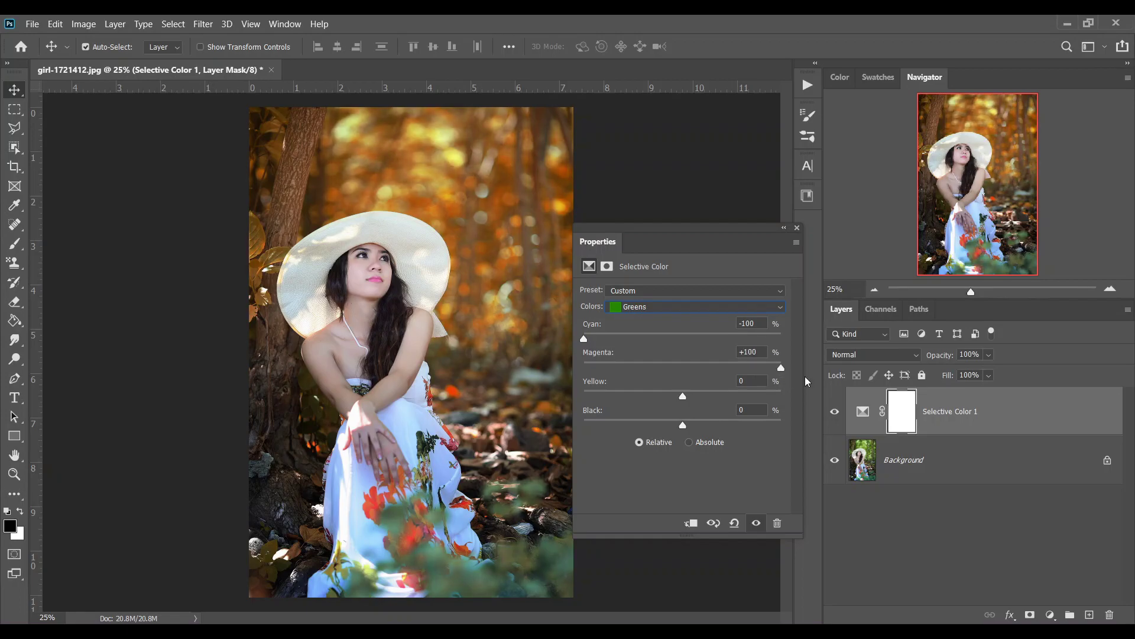
pyautogui.moveTo(683, 396); pyautogui.dragTo(370, 390)
# Set the Selective Color Blacks to Cyan +8, Magenta +3, Yellow +20 and Black +4.
pyautogui.click(677, 308)
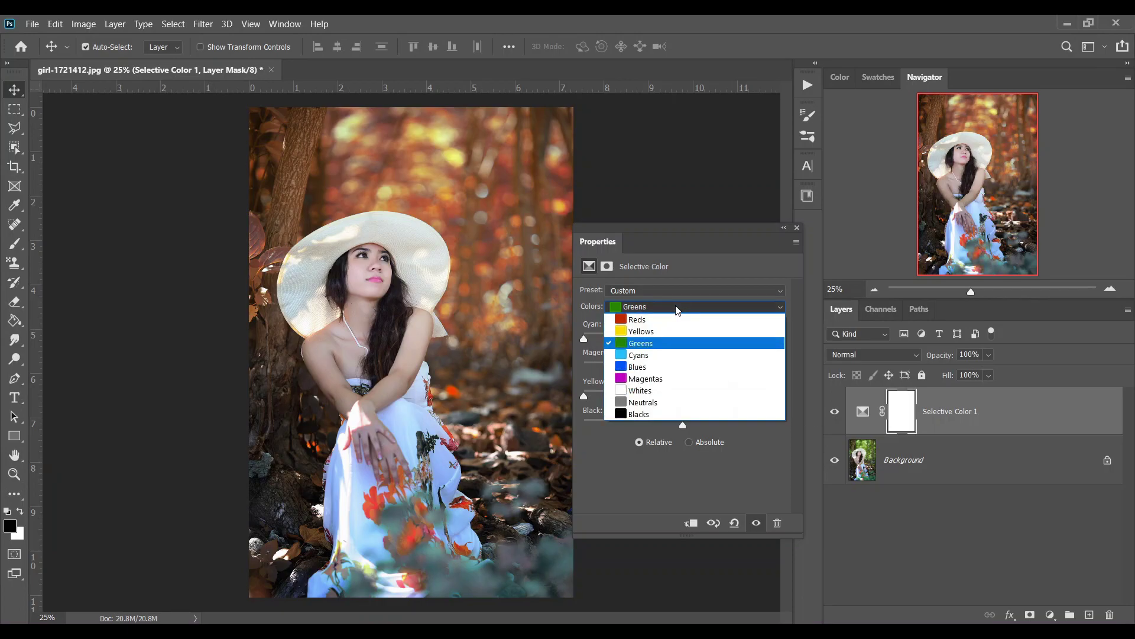
pyautogui.click(648, 416)
pyautogui.moveTo(701, 339); pyautogui.dragTo(692, 341)
pyautogui.press('Down')
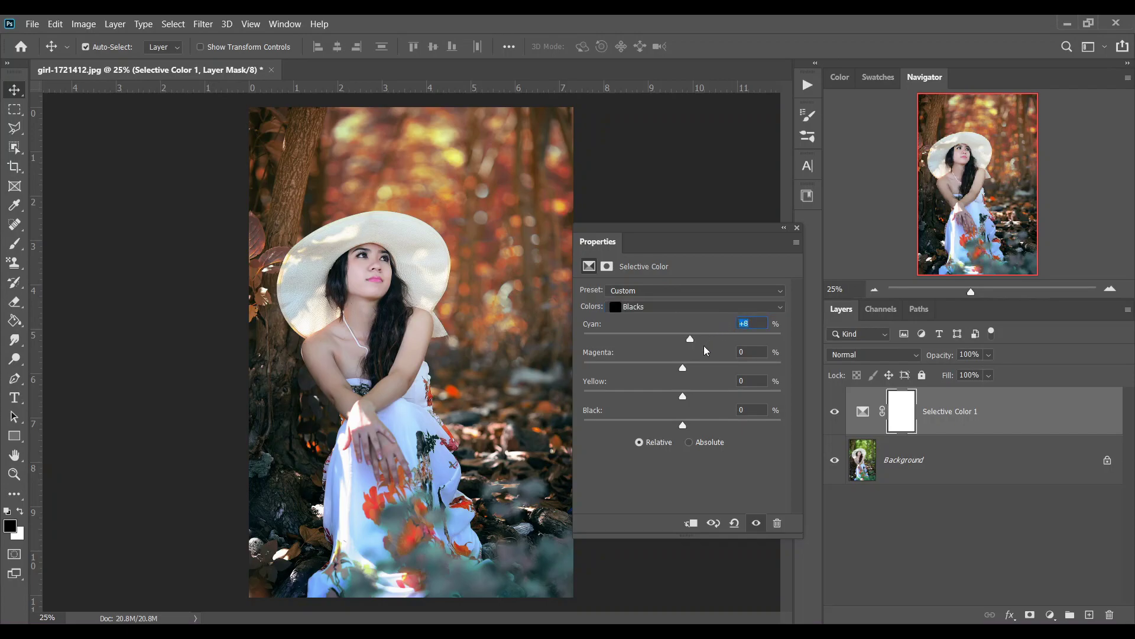
pyautogui.moveTo(683, 367); pyautogui.dragTo(689, 367)
pyautogui.moveTo(682, 395); pyautogui.dragTo(709, 407)
pyautogui.press('Tab')
pyautogui.press('Tab')
pyautogui.write('20')
pyautogui.moveTo(691, 429)
pyautogui.mouseDown()
pyautogui.moveTo(708, 430)
pyautogui.moveTo(686, 430)
pyautogui.moveTo(686, 410)
pyautogui.mouseUp()
pyautogui.press('Up')
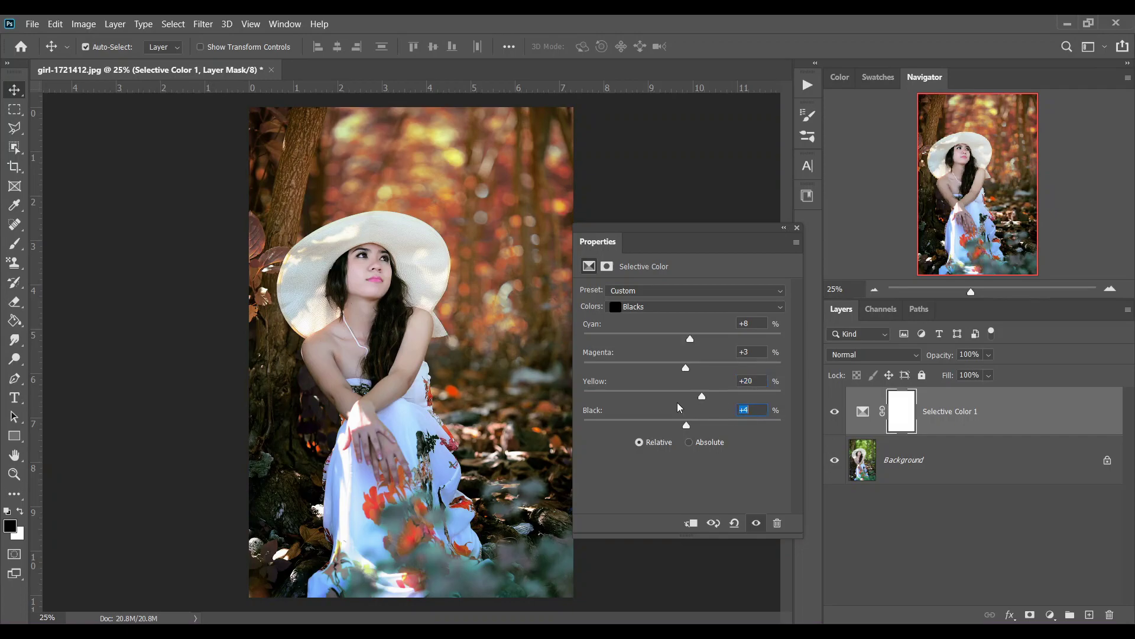
# Close the Selective Color settings and compare the photo with and without the adjustment layer.
pyautogui.click(797, 229)
pyautogui.click(834, 412)
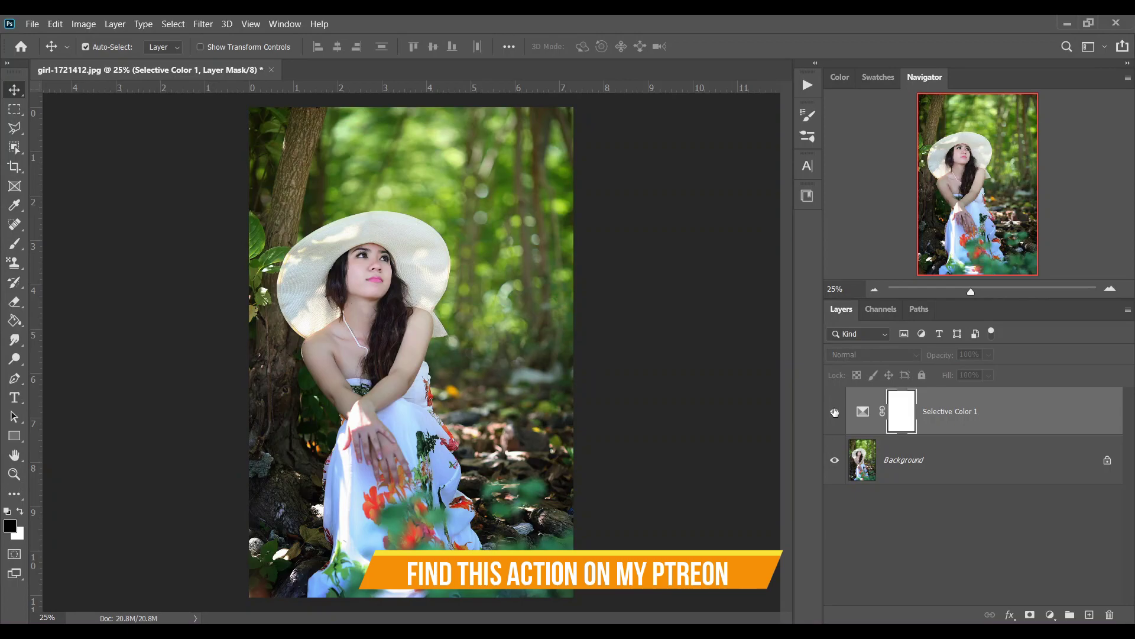
pyautogui.click(835, 412)
# Add a Gradient fill layer with the Radial style and reverse it so the photo's edges darken.
pyautogui.click(1049, 605)
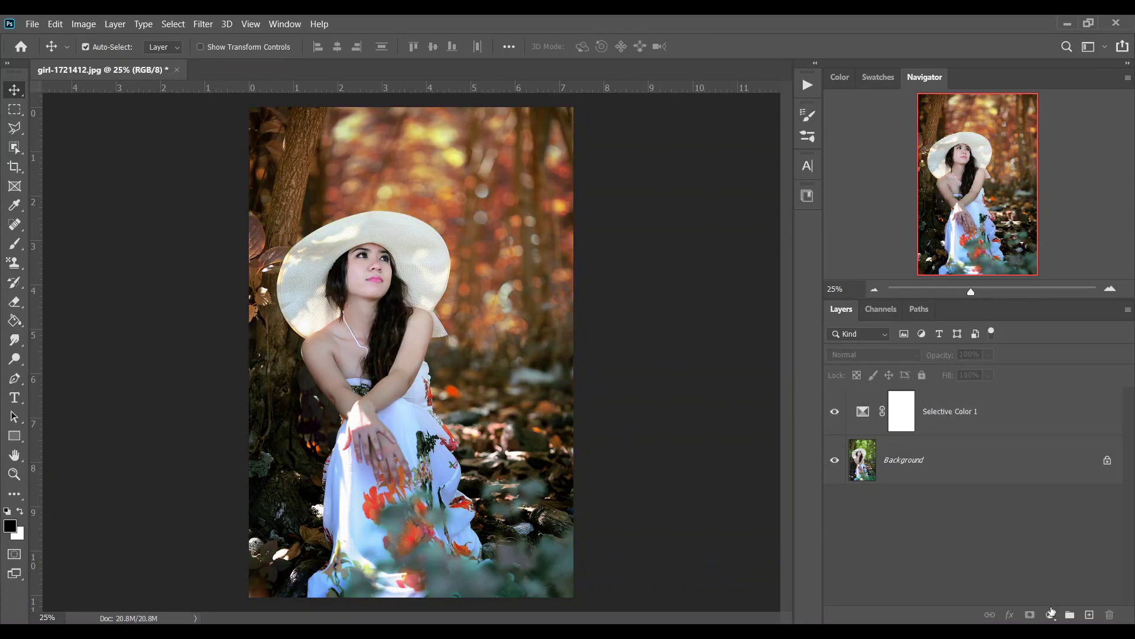
pyautogui.click(1051, 612)
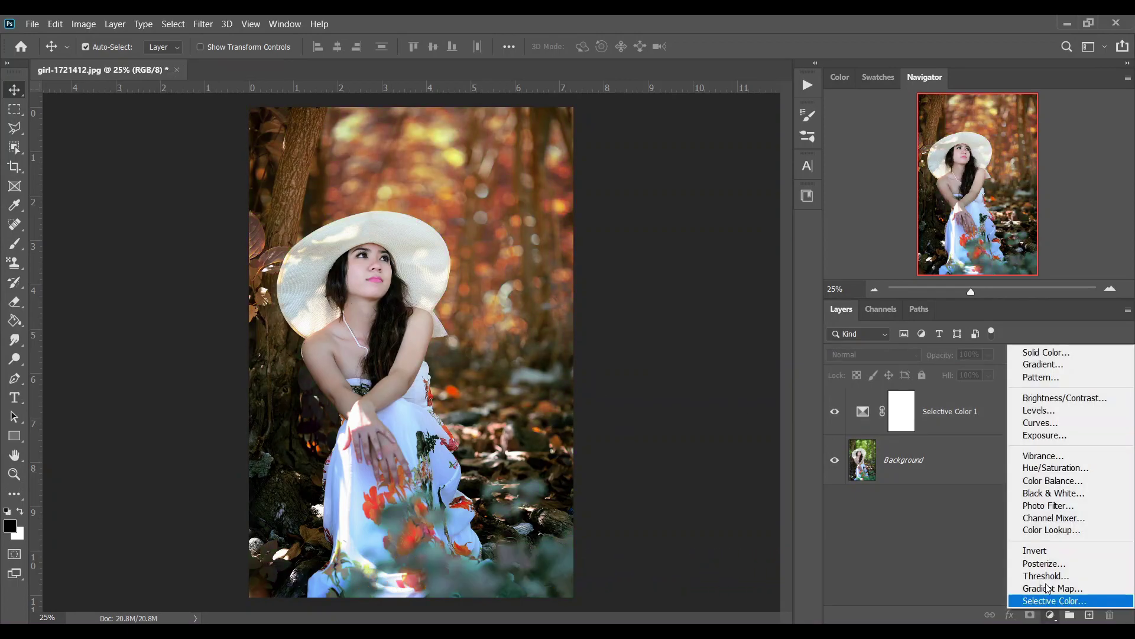
pyautogui.click(1072, 366)
pyautogui.click(638, 385)
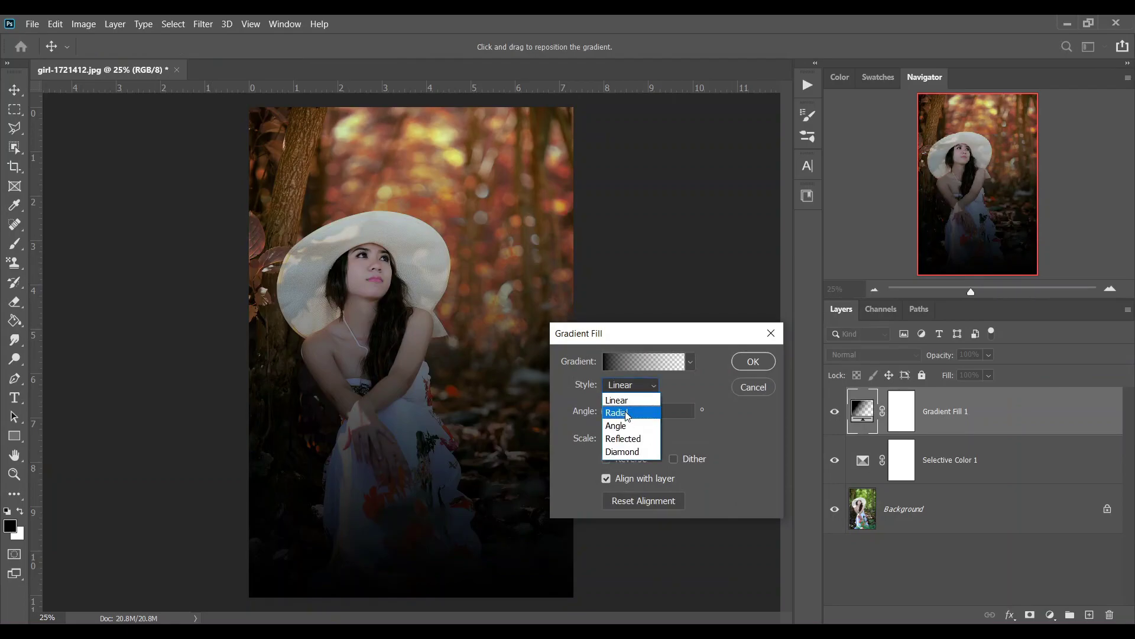
pyautogui.click(627, 414)
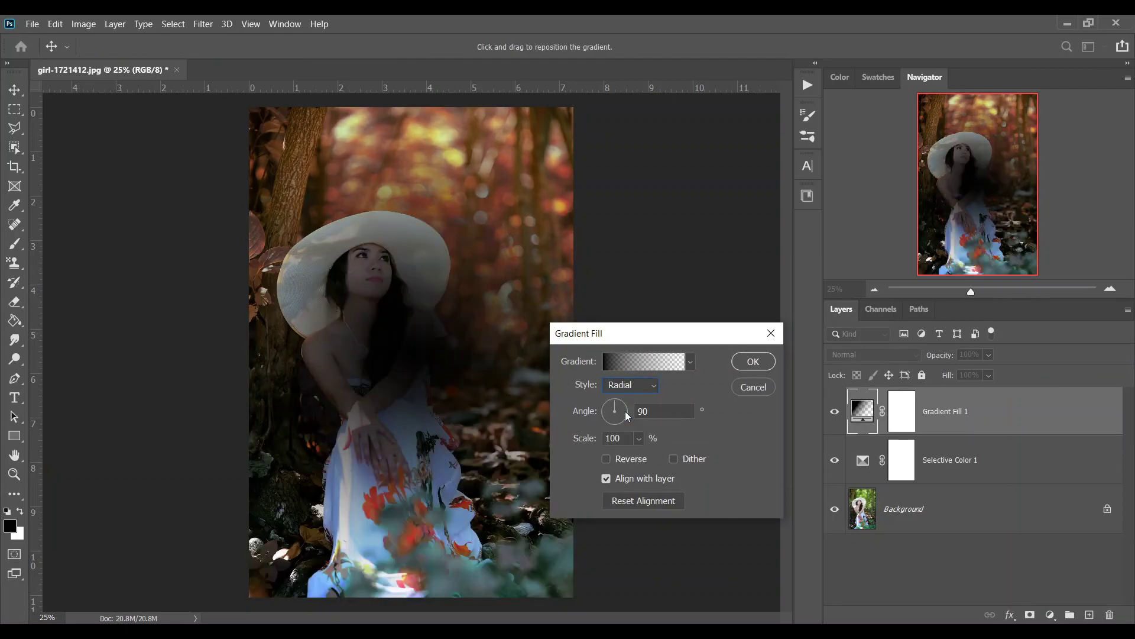
pyautogui.click(618, 460)
# Apply the Neutral Density preset as the fill layer's gradient.
pyautogui.click(636, 362)
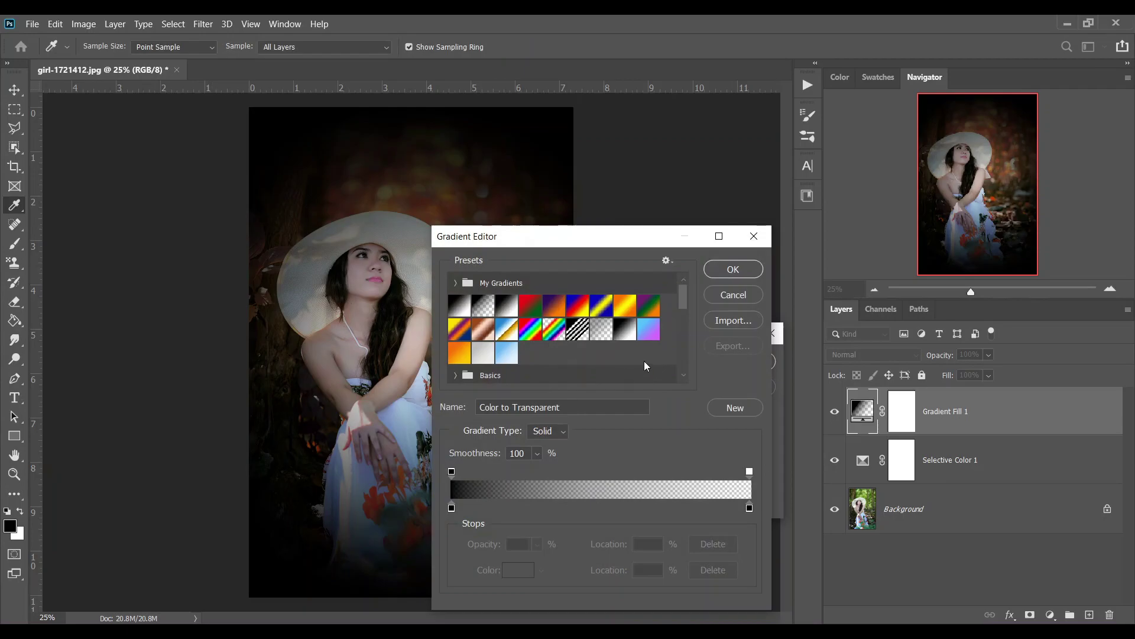
pyautogui.click(603, 329)
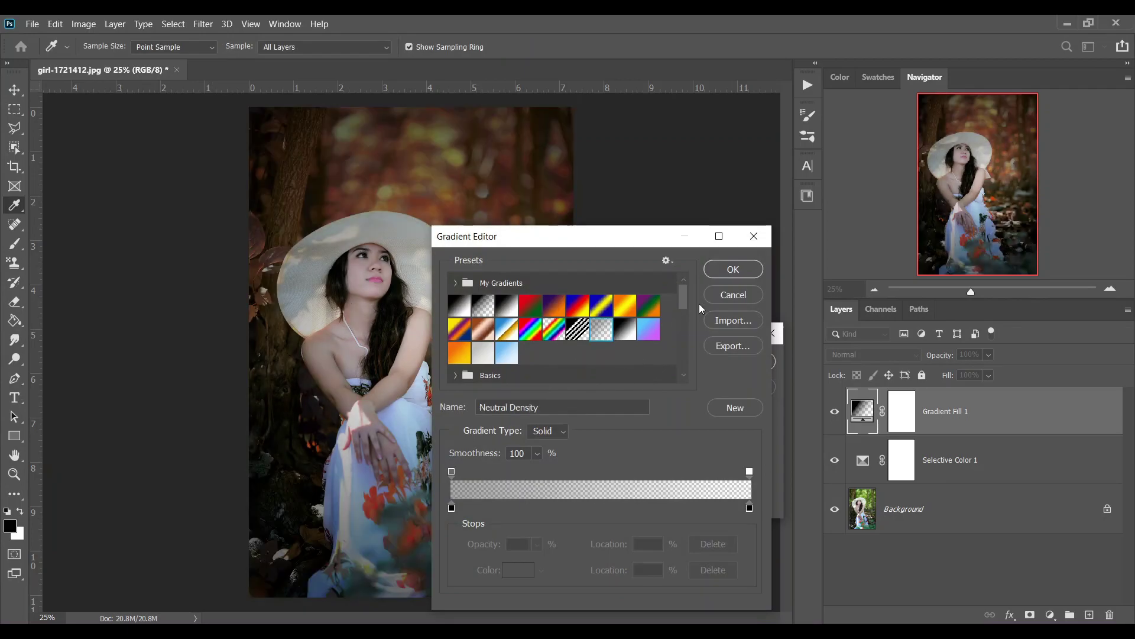
pyautogui.click(733, 269)
# Center the radial gradient near the woman's face, set its angle to 63.52° and scale to about 210%, and accept the fill.
pyautogui.moveTo(395, 337); pyautogui.dragTo(385, 260)
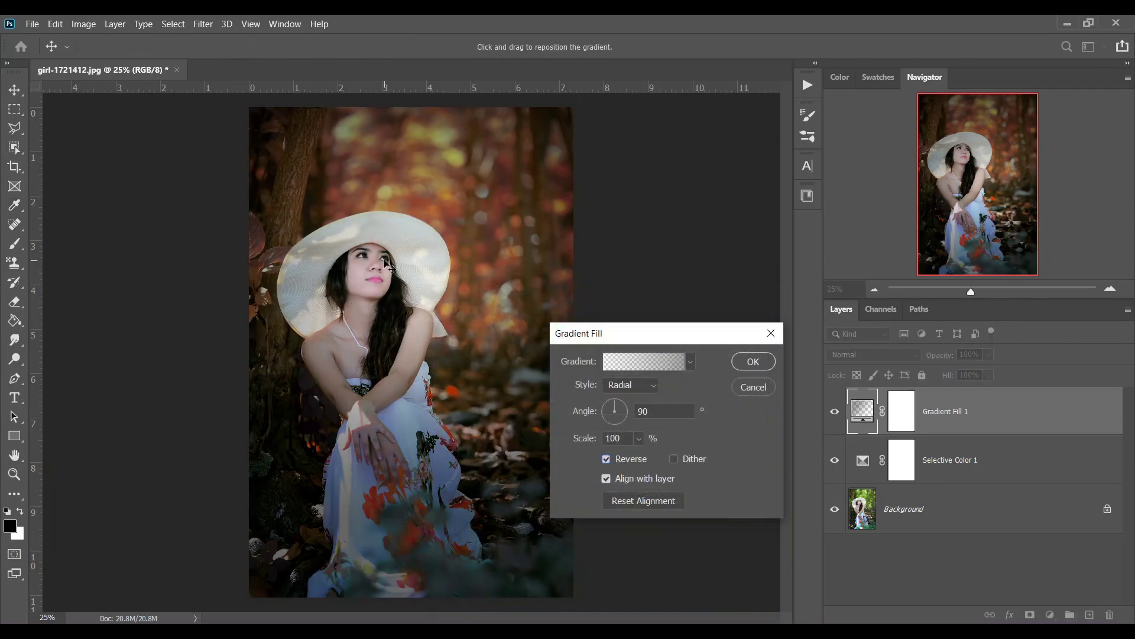
pyautogui.moveTo(624, 406); pyautogui.dragTo(621, 400)
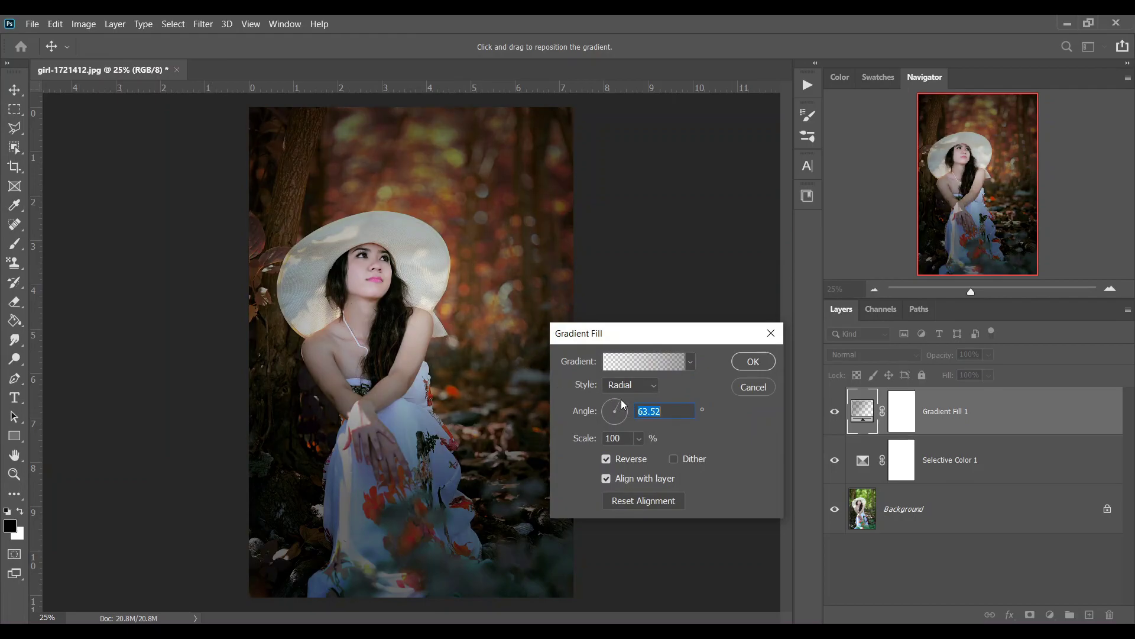
pyautogui.click(639, 438)
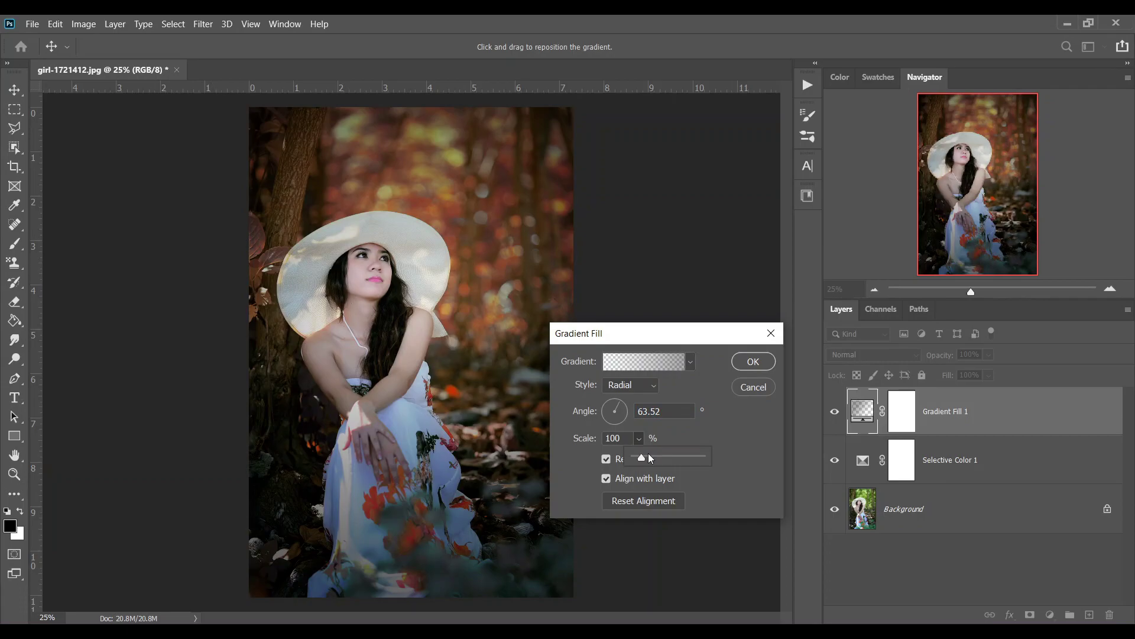
pyautogui.moveTo(646, 456); pyautogui.dragTo(649, 456)
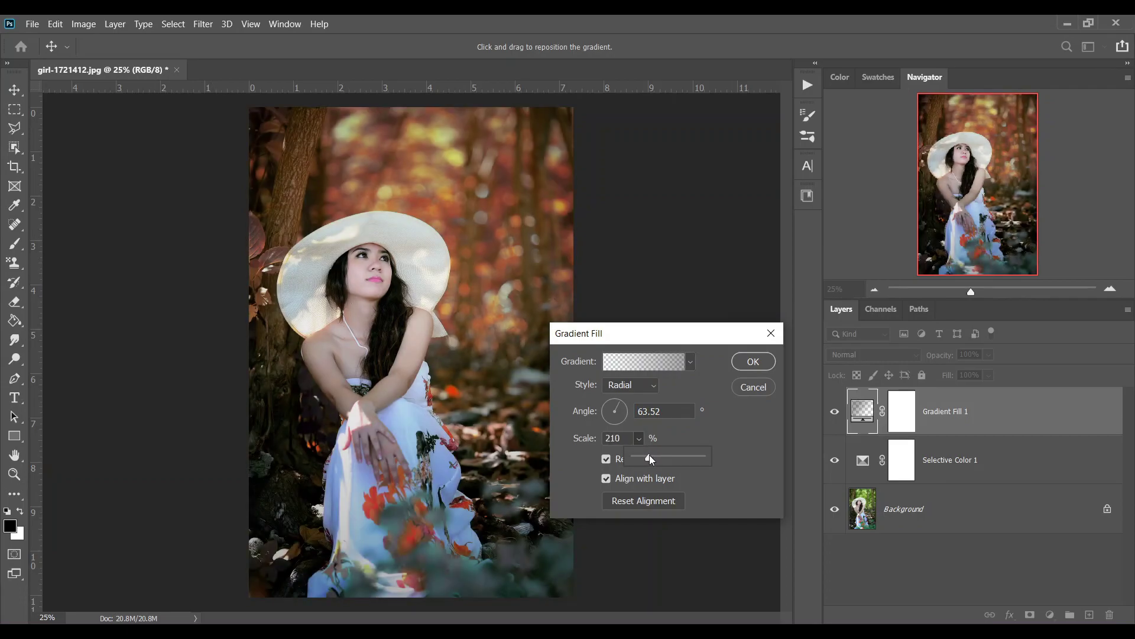
pyautogui.click(412, 302)
pyautogui.click(395, 302)
pyautogui.click(768, 367)
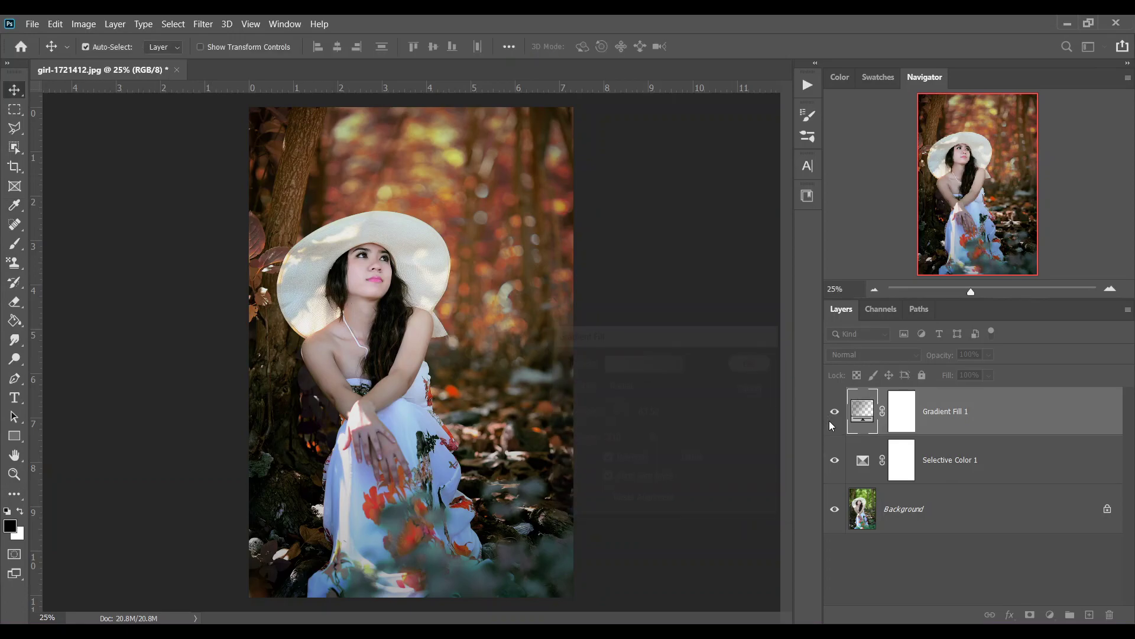
# Compare the photo with and without the gradient fill layer and set the layer's opacity to 80%.
pyautogui.click(835, 412)
pyautogui.click(834, 412)
pyautogui.click(834, 412)
pyautogui.click(834, 412)
pyautogui.click(991, 371)
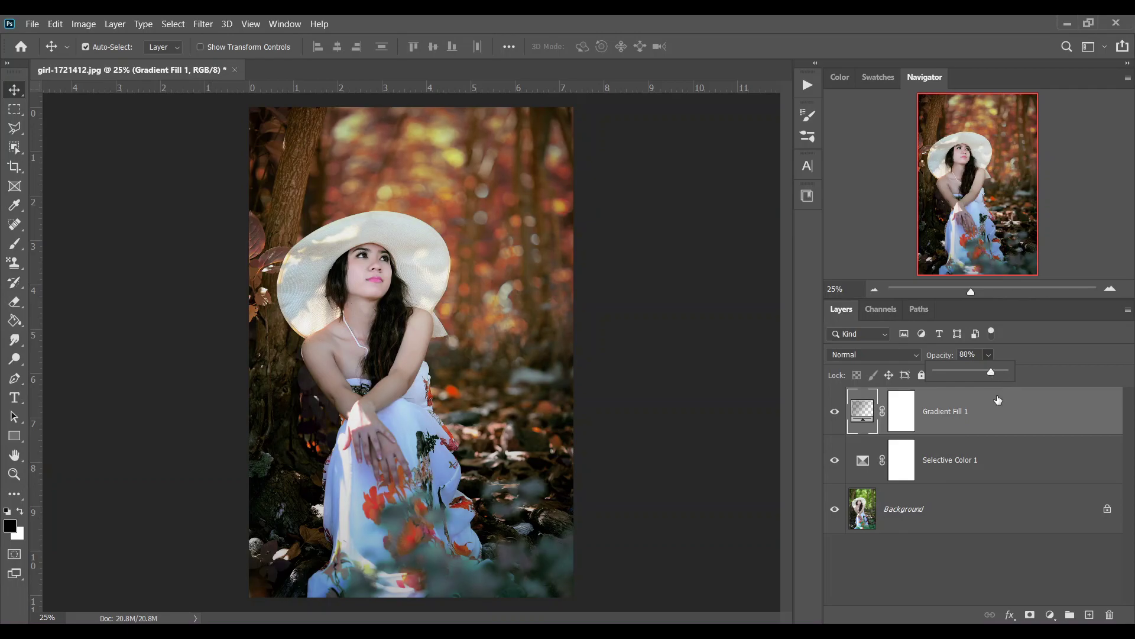
pyautogui.click(985, 419)
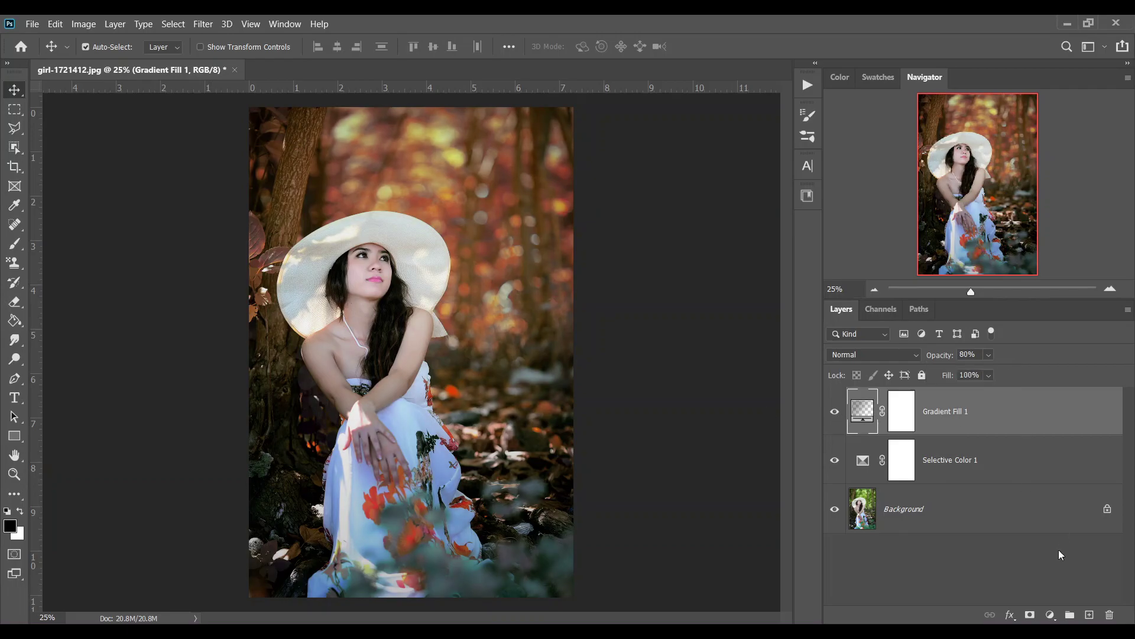
# Add a Curves adjustment layer above the gradient fill and enlarge its curve graph.
pyautogui.click(1050, 615)
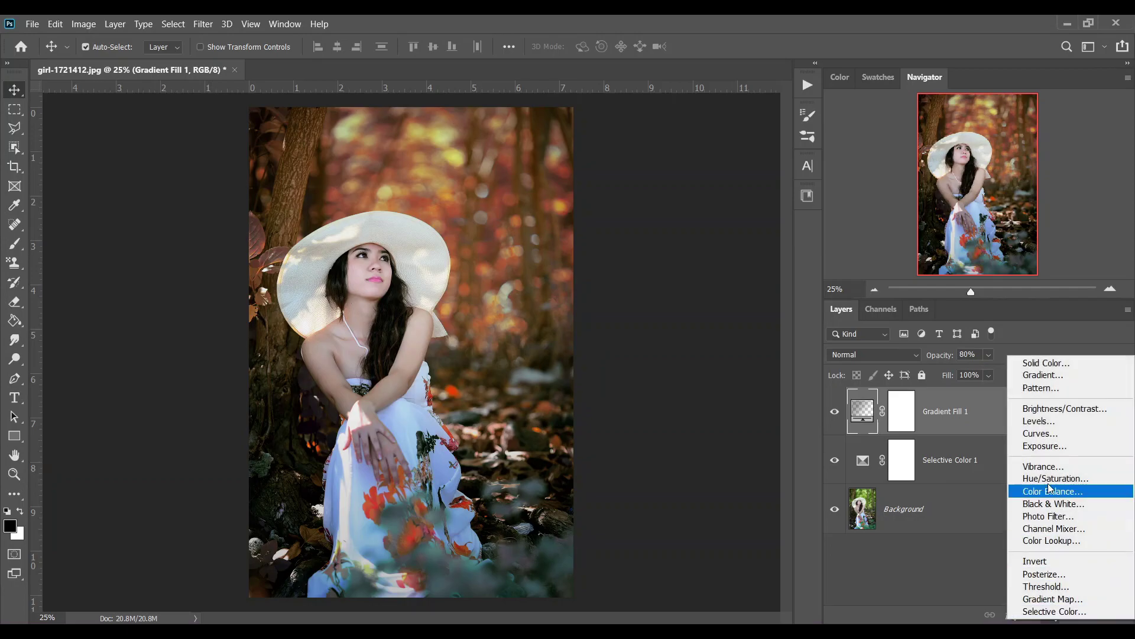
pyautogui.click(1041, 433)
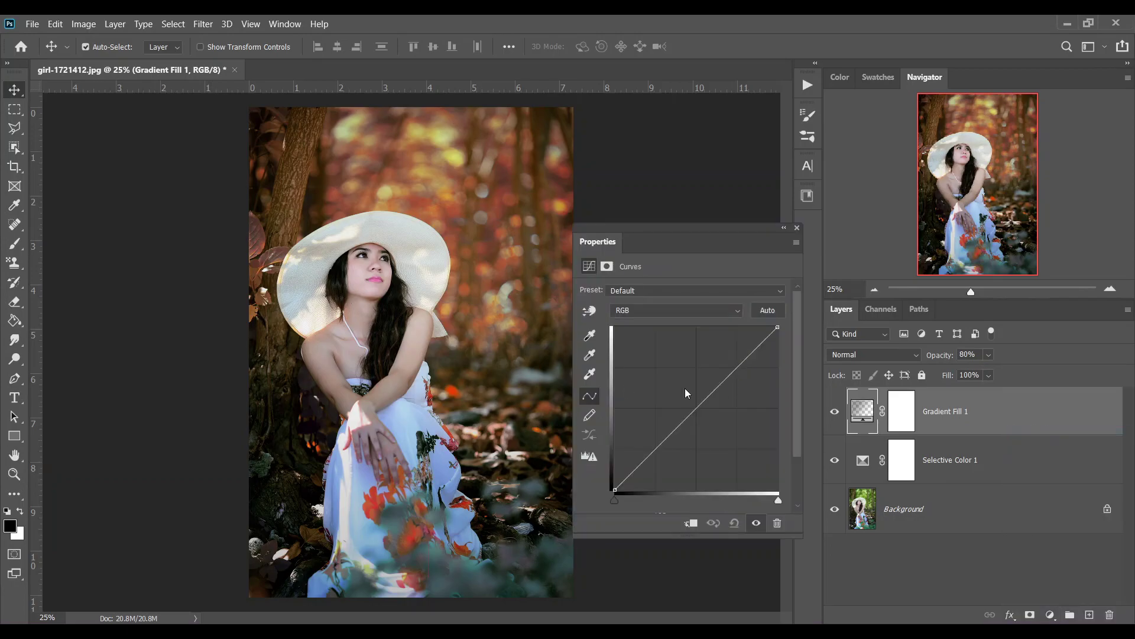
pyautogui.click(711, 310)
pyautogui.click(711, 310)
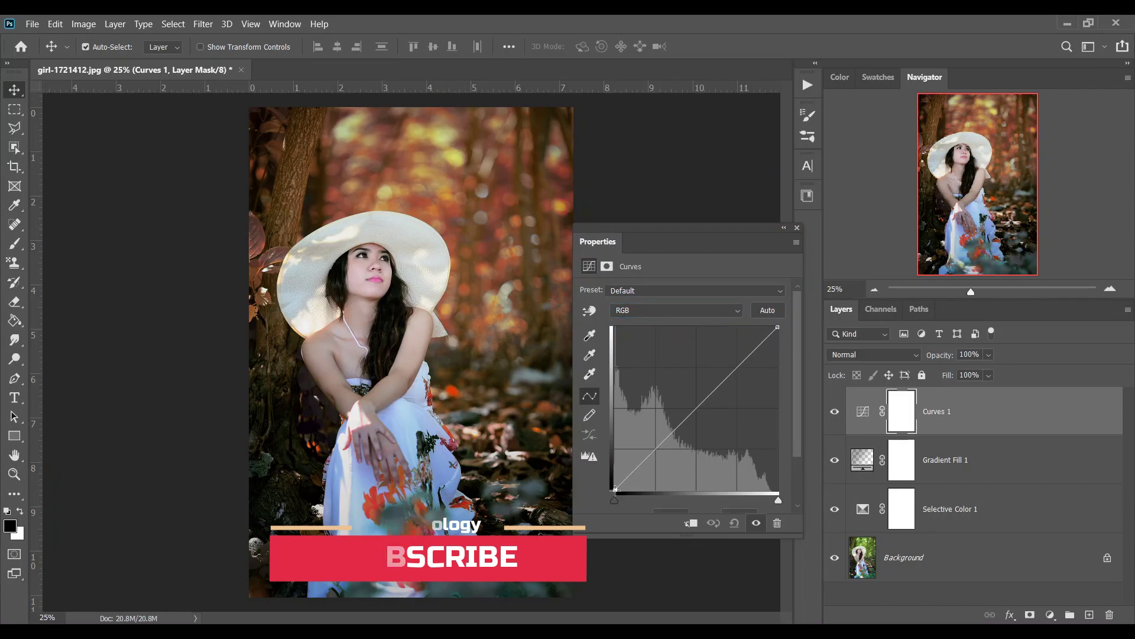
pyautogui.moveTo(539, 537); pyautogui.dragTo(603, 561)
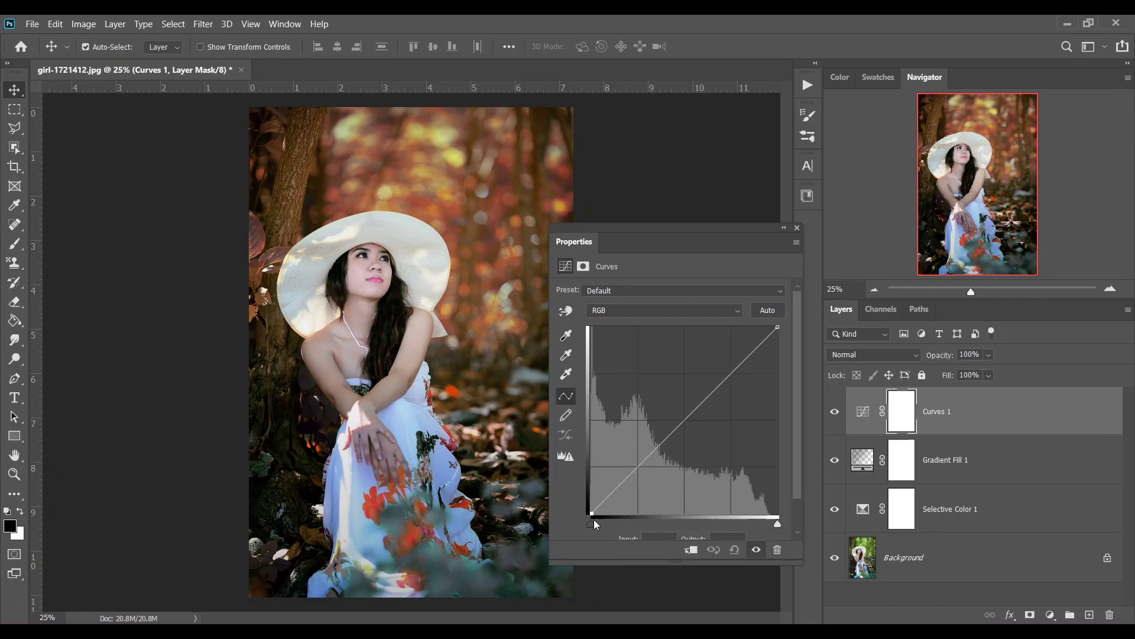
# Raise the RGB curve's black point, and add a midpoint at Input 127, Output 129 and a shadow point at Input 44, Output 47.
pyautogui.moveTo(593, 513); pyautogui.dragTo(592, 503)
pyautogui.moveTo(634, 563); pyautogui.dragTo(632, 593)
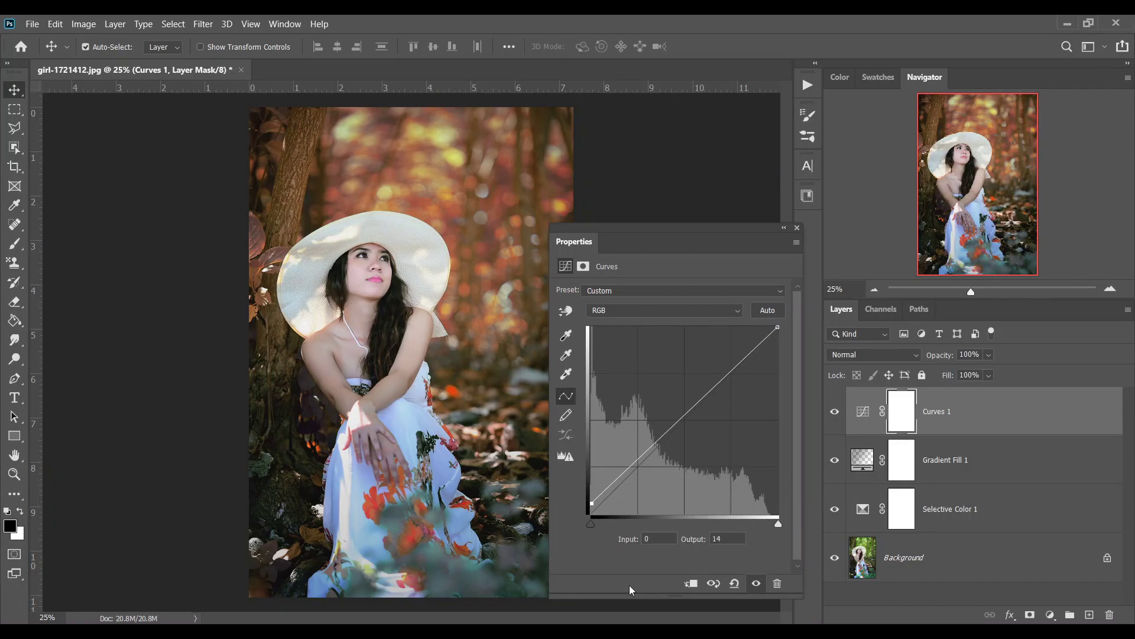
pyautogui.moveTo(592, 507); pyautogui.dragTo(620, 487)
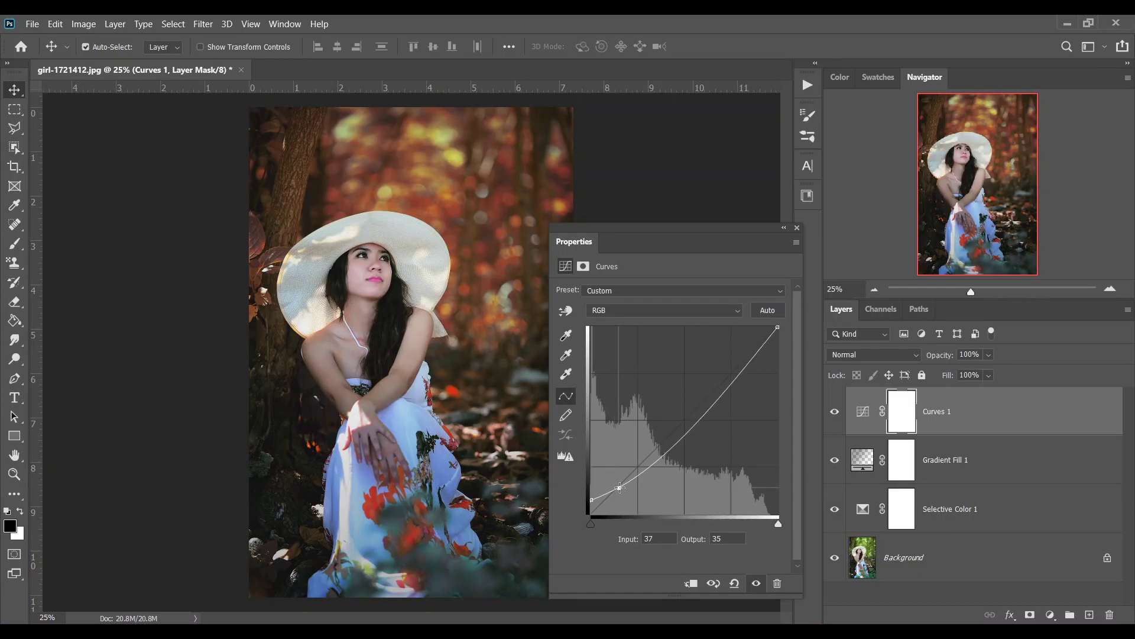
pyautogui.click(683, 420)
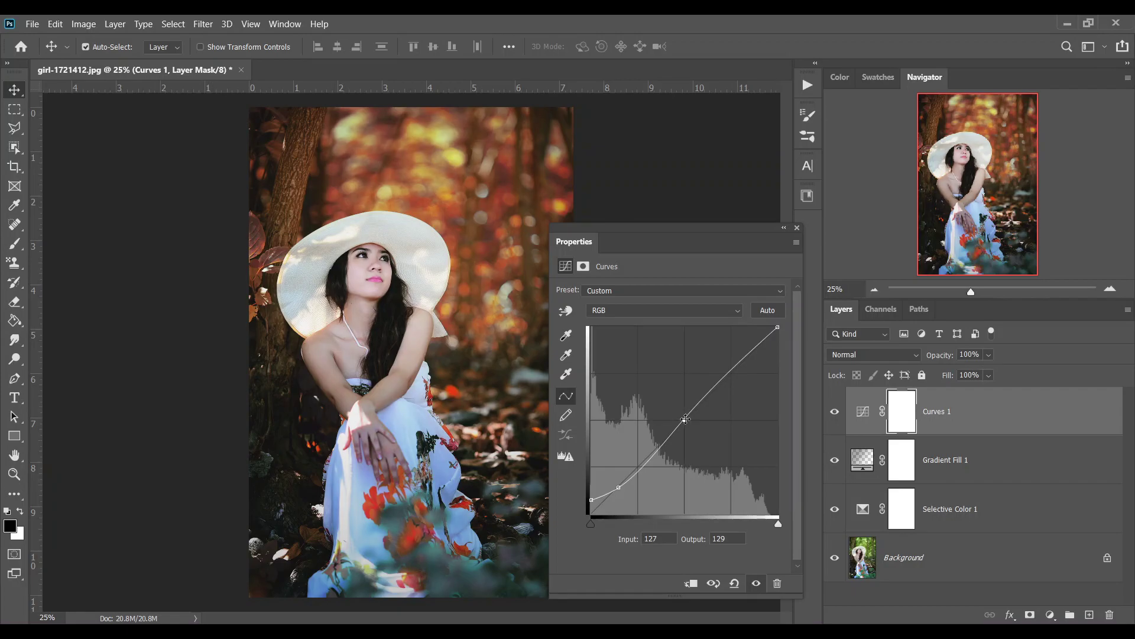
pyautogui.moveTo(590, 500); pyautogui.dragTo(625, 477)
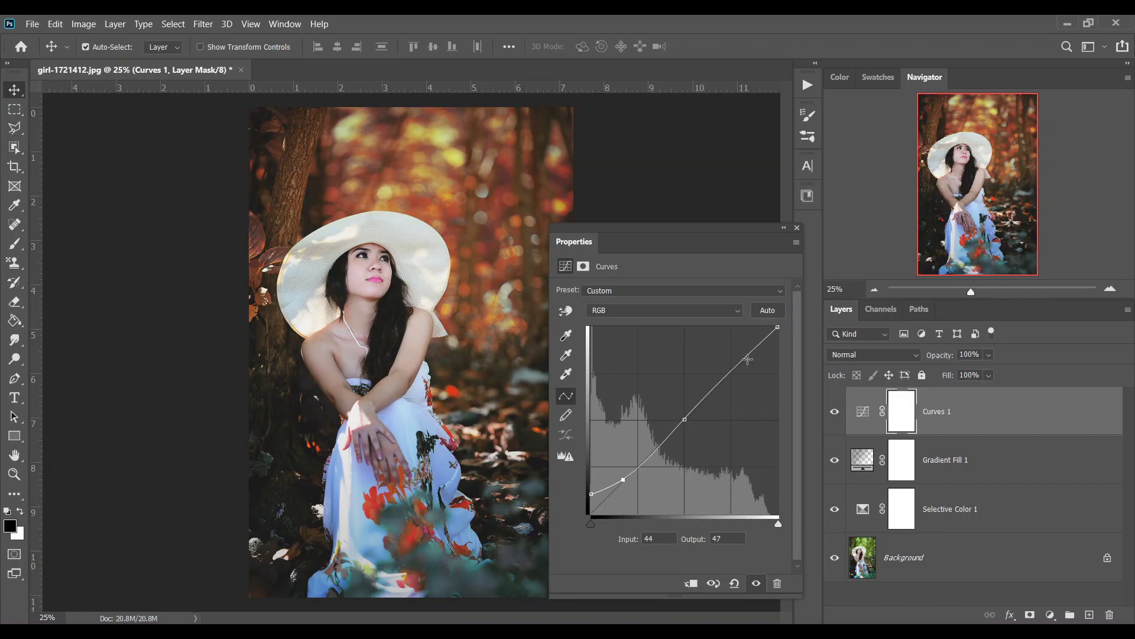
# Add a midpoint to the Green channel curve at Input 129, Output 136.
pyautogui.click(647, 310)
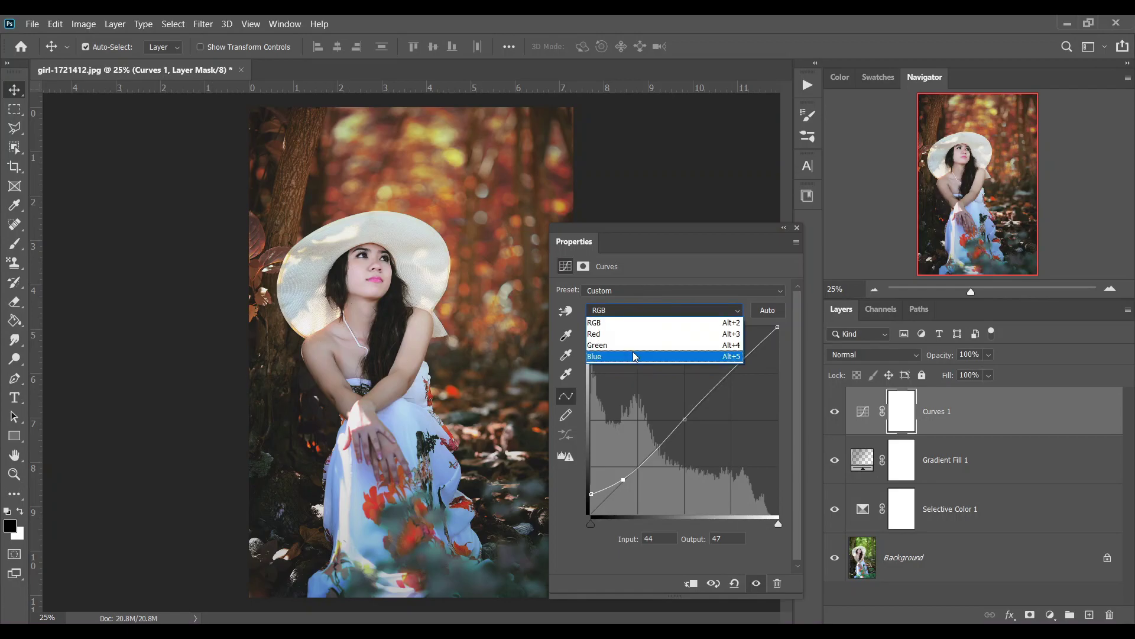
pyautogui.click(660, 346)
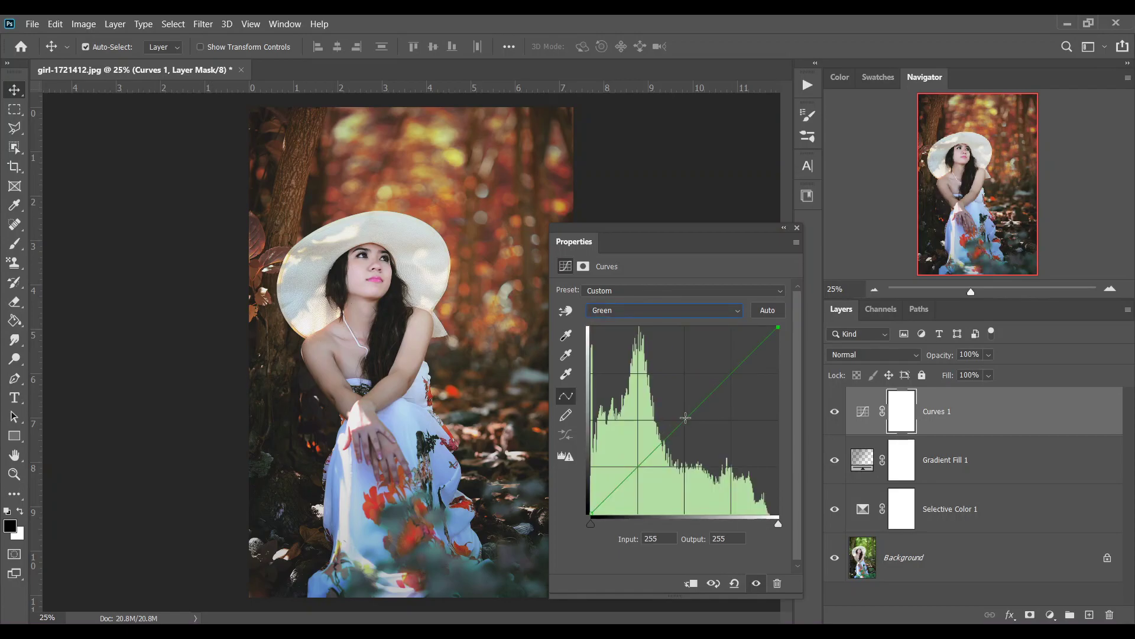
pyautogui.click(685, 416)
pyautogui.moveTo(685, 416); pyautogui.dragTo(686, 415)
# Raise the Blue channel's black point to Output 4.
pyautogui.click(627, 308)
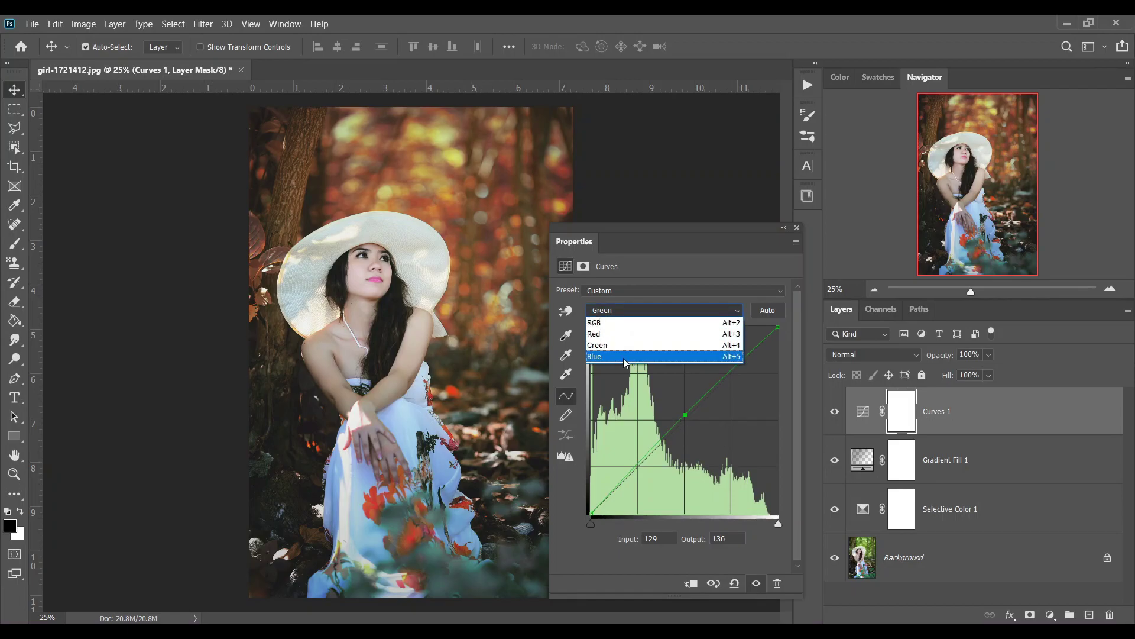
pyautogui.click(627, 358)
pyautogui.click(592, 512)
pyautogui.press('Up')
pyautogui.press('Up')
pyautogui.press('Up')
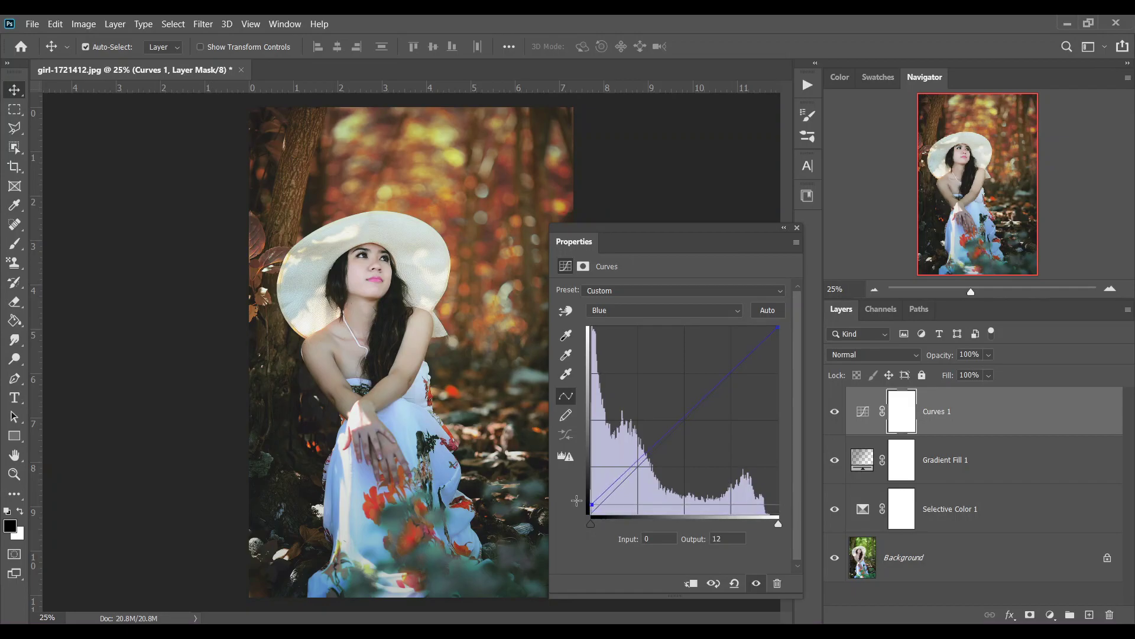
pyautogui.press('Up')
pyautogui.press('Up')
pyautogui.press('Up')
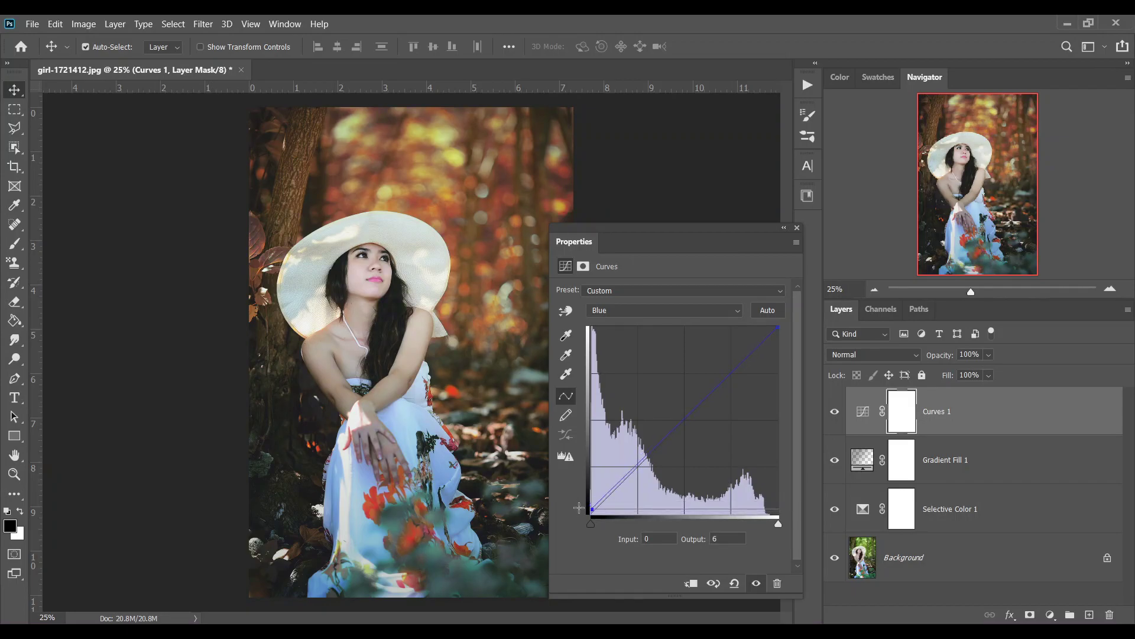
pyautogui.press('Down')
pyautogui.press('Down')
# Compare the photo with and without the Curves adjustment and close its properties.
pyautogui.click(835, 414)
pyautogui.click(836, 414)
pyautogui.click(797, 228)
# Add a second Curves adjustment layer with the RGB black point at Input 12, Output 5, and adjust its white point.
pyautogui.click(1050, 615)
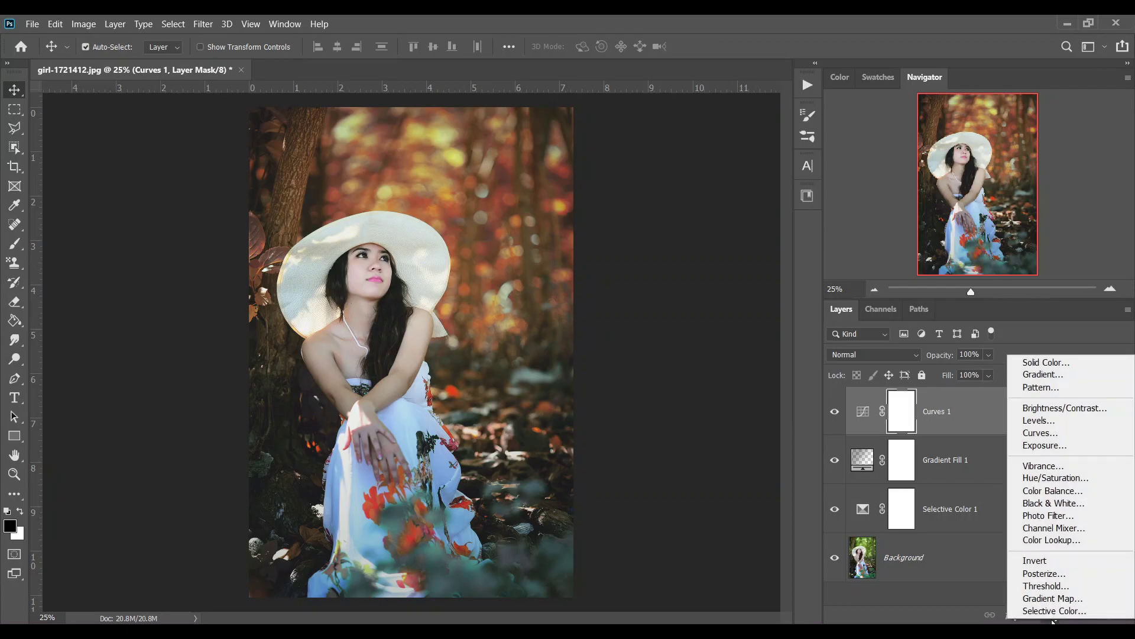
pyautogui.click(1039, 433)
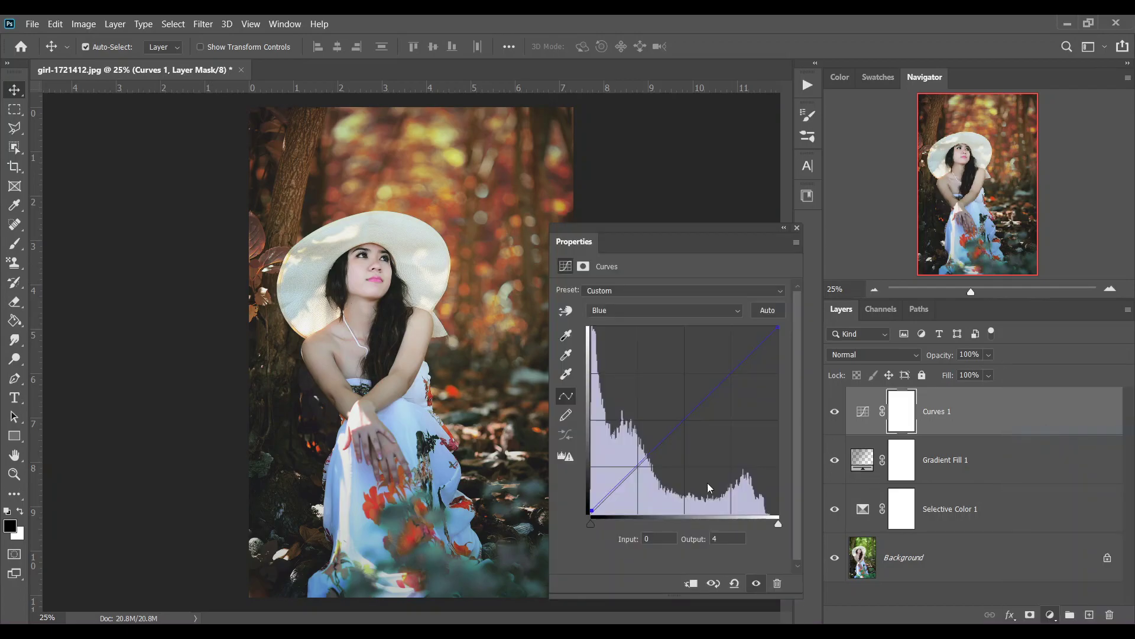
pyautogui.moveTo(591, 514); pyautogui.dragTo(600, 510)
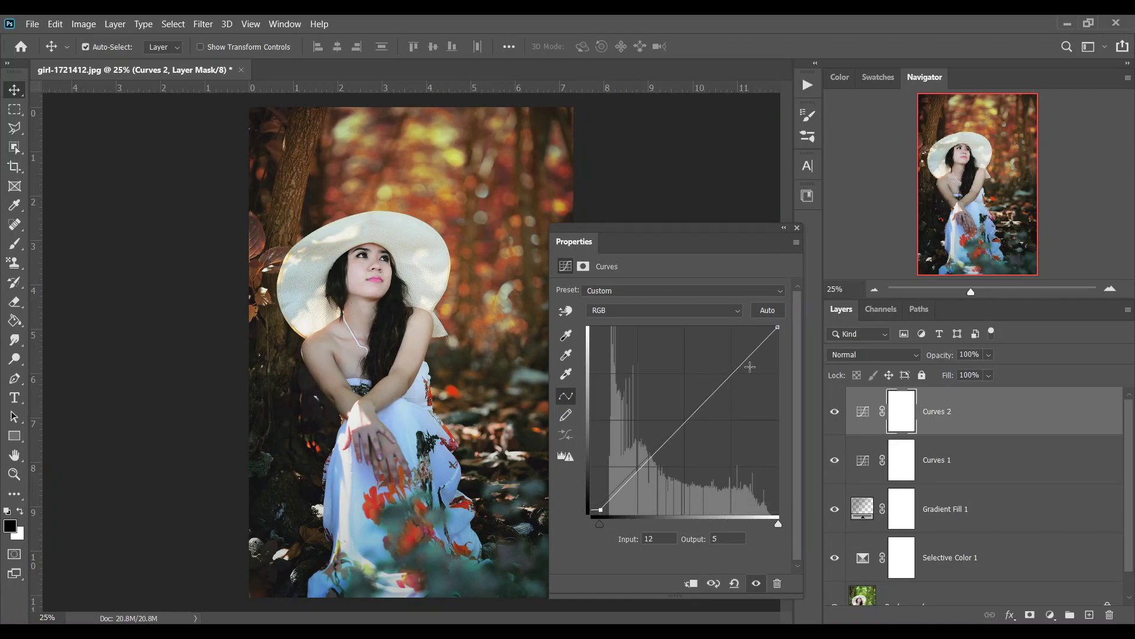
pyautogui.click(780, 328)
pyautogui.moveTo(783, 327); pyautogui.dragTo(805, 328)
pyautogui.click(797, 229)
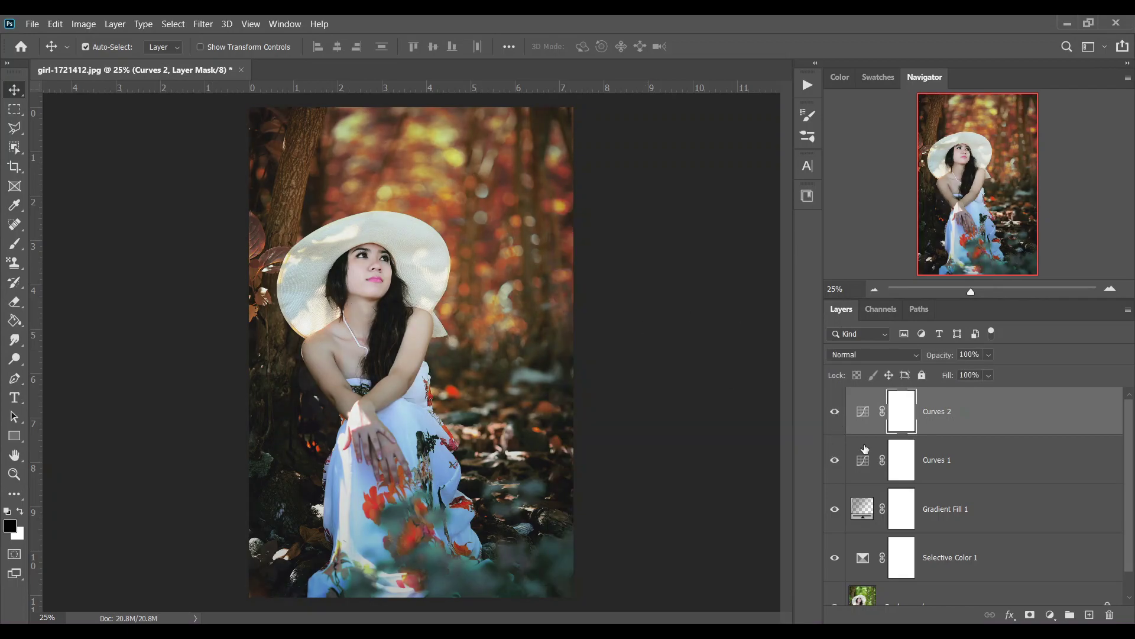
# Add a Gradient Map adjustment layer above the second Curves layer using the Violet, Orange preset.
pyautogui.click(1051, 614)
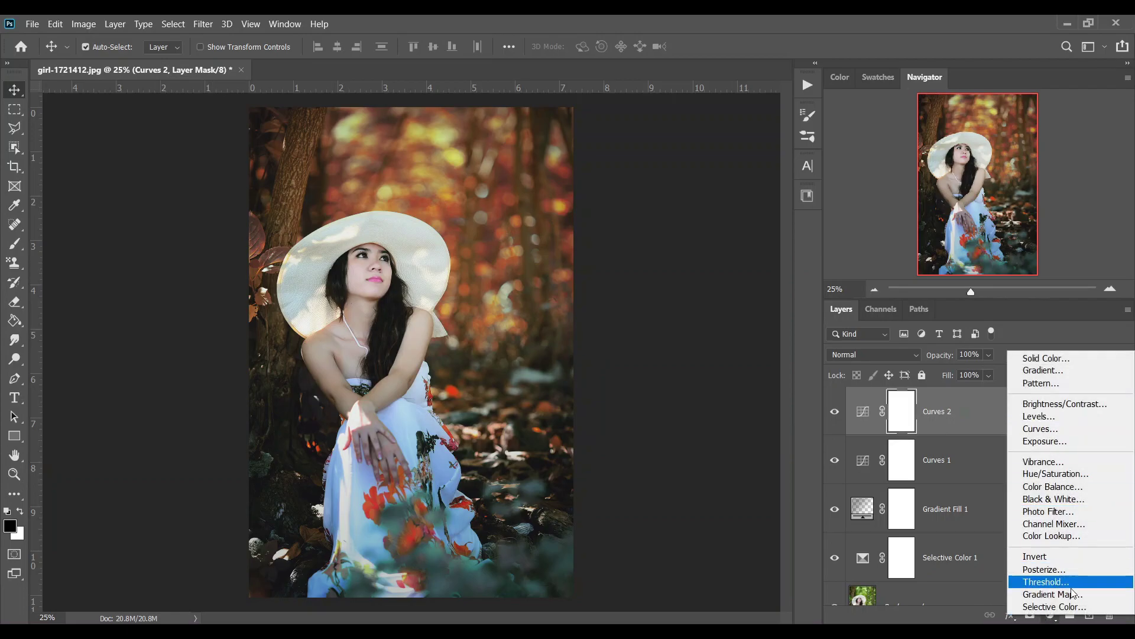
pyautogui.click(1049, 594)
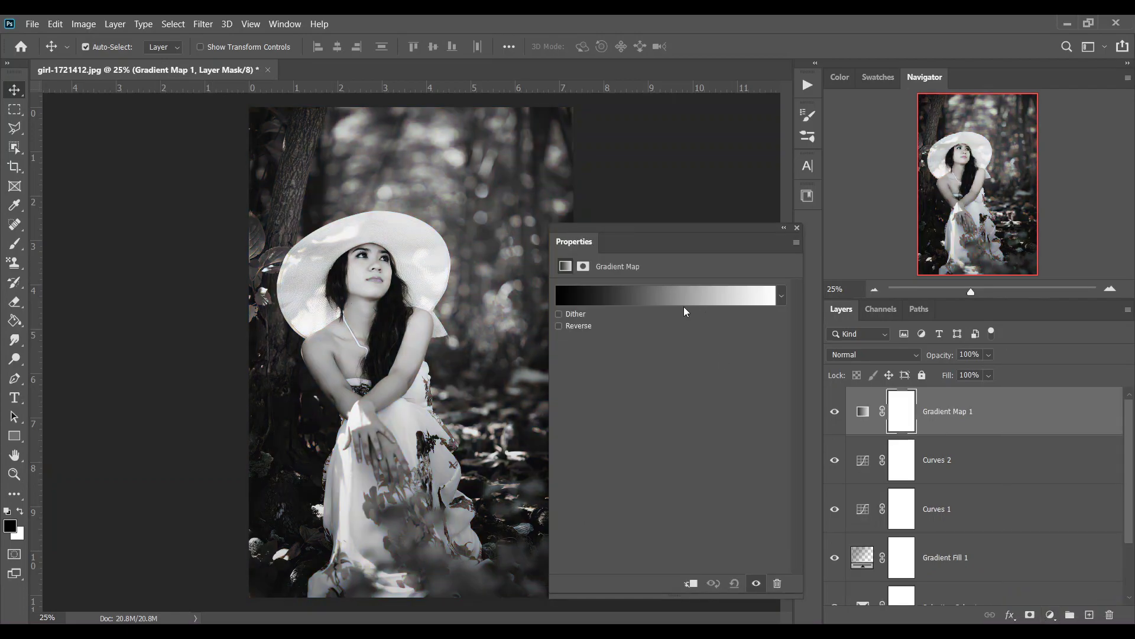
pyautogui.click(610, 301)
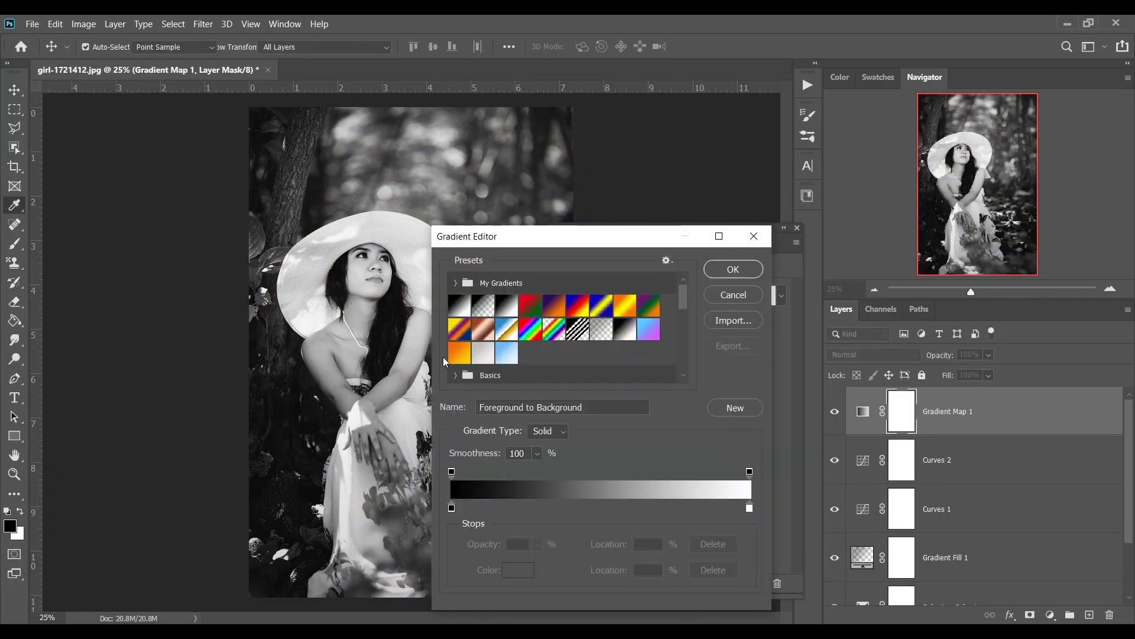
pyautogui.click(556, 304)
pyautogui.click(733, 270)
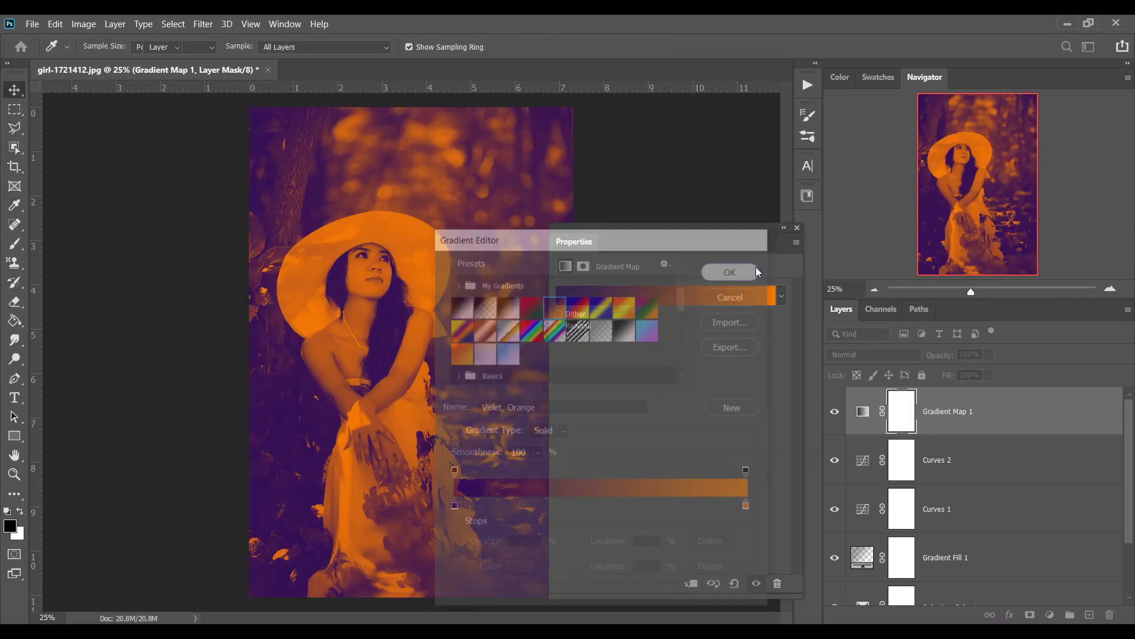
pyautogui.click(804, 251)
# Set the gradient map layer to Soft Light at 14% opacity and compare the photo with and without it.
pyautogui.click(849, 356)
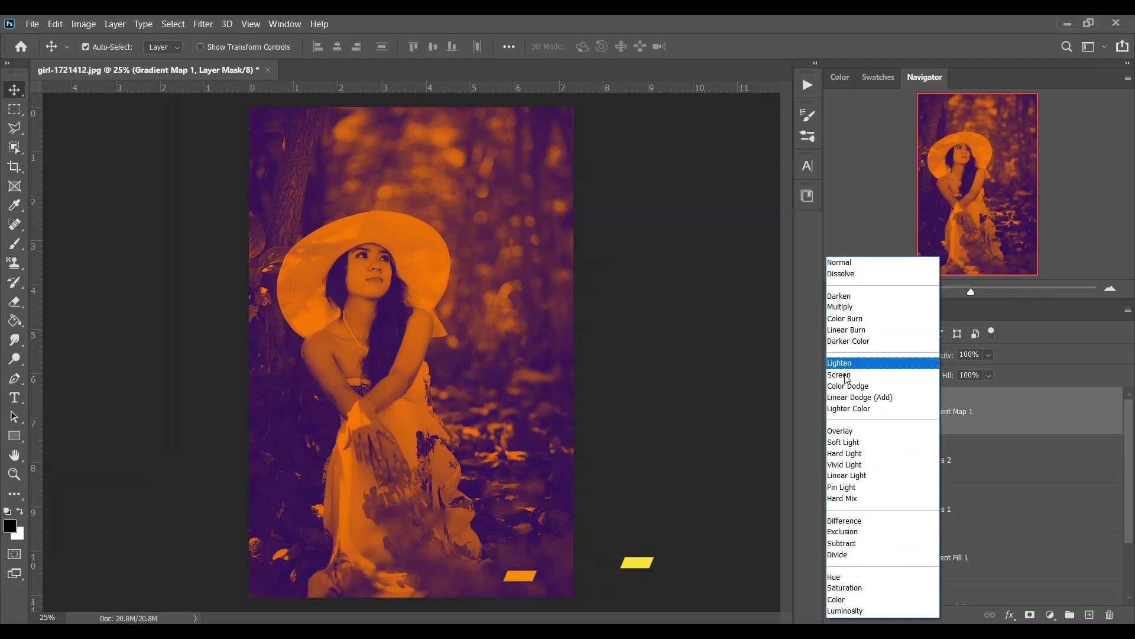
pyautogui.click(865, 438)
pyautogui.moveTo(976, 370); pyautogui.dragTo(950, 371)
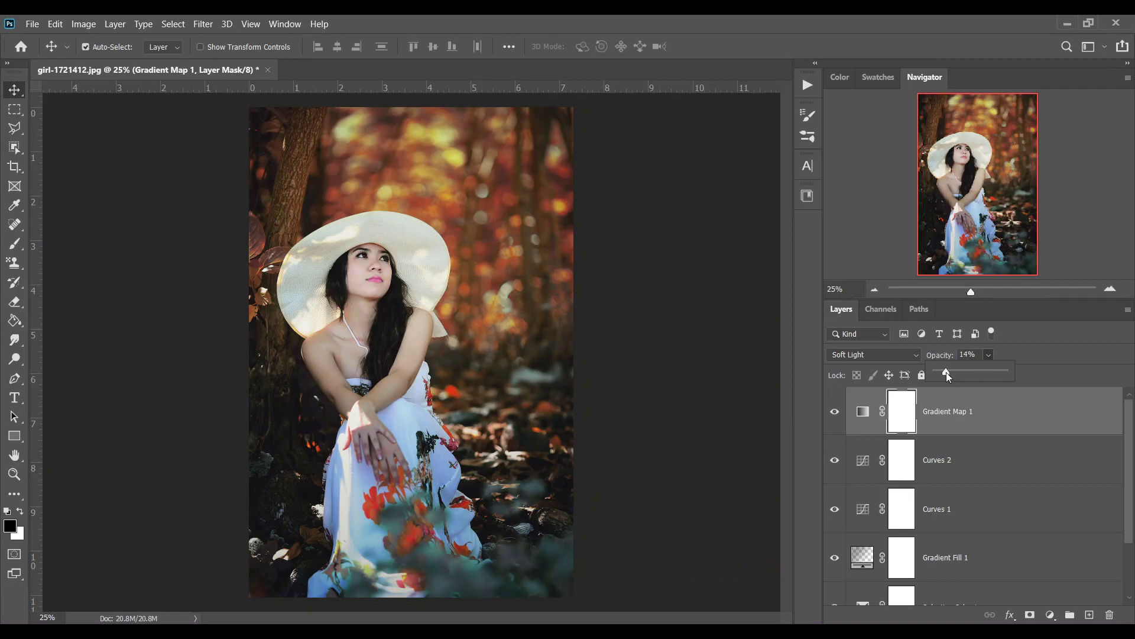
pyautogui.click(835, 412)
pyautogui.click(835, 412)
pyautogui.click(835, 412)
pyautogui.click(835, 411)
# Move the gradient map layer beneath both Curves layers and compare the photo with and without it.
pyautogui.moveTo(1002, 428); pyautogui.dragTo(993, 518)
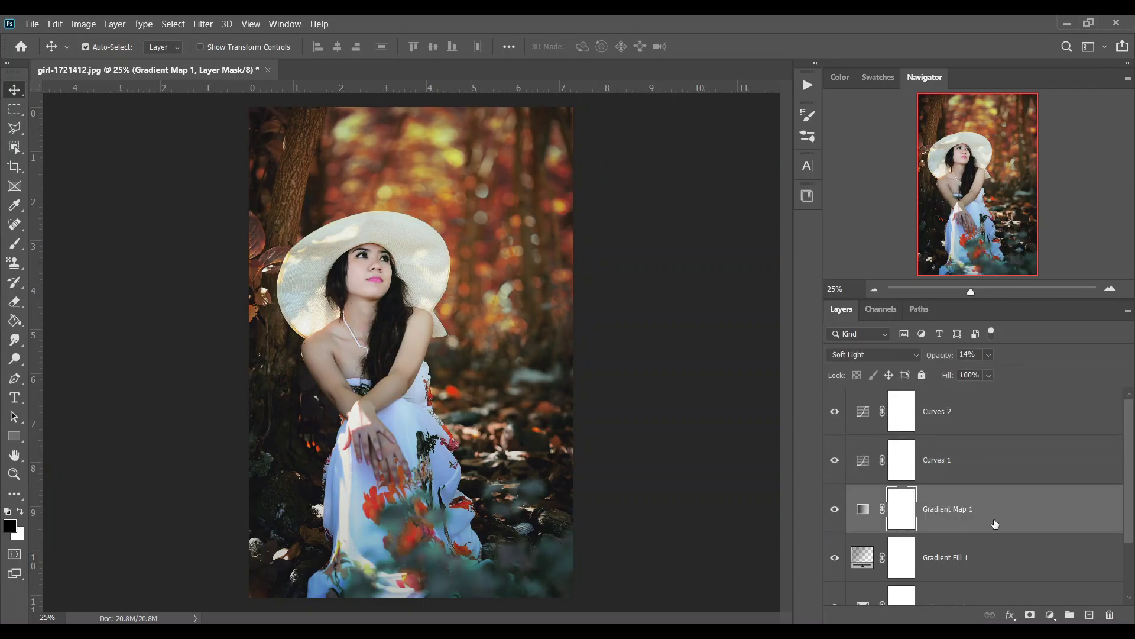
pyautogui.click(835, 510)
pyautogui.click(837, 510)
# Compare the fully graded photo with the original by showing the background layer alone and restoring all adjustments.
pyautogui.click(1017, 418)
pyautogui.scroll(-2, 1016, 417)
pyautogui.scroll(2, 1012, 441)
pyautogui.scroll(-1, 1012, 443)
pyautogui.scroll(-1, 1012, 443)
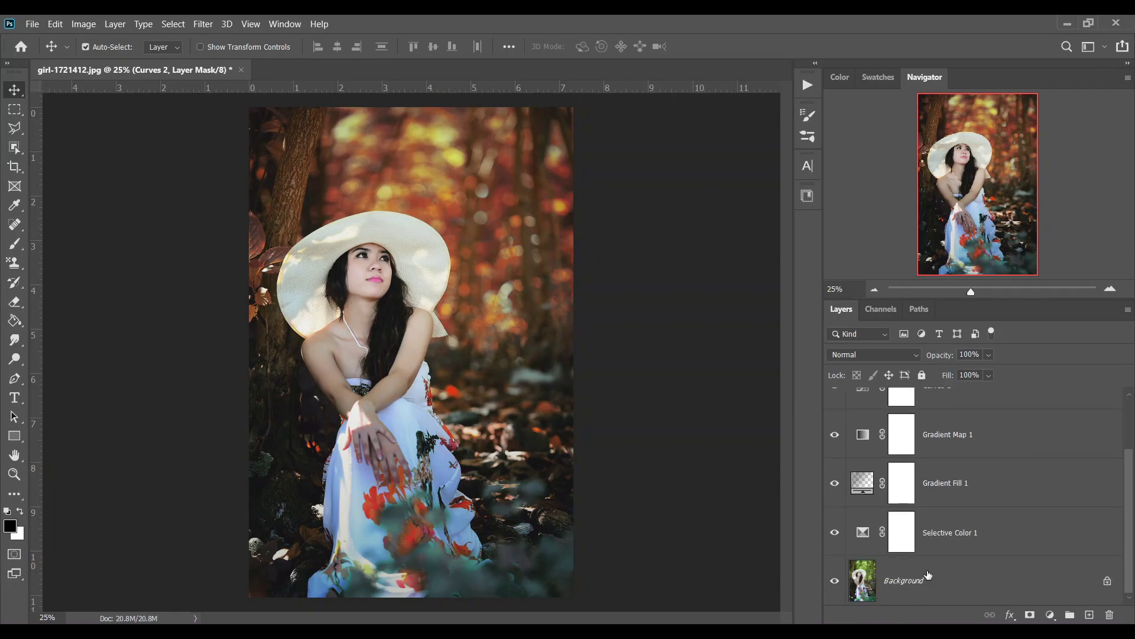
pyautogui.click(841, 582)
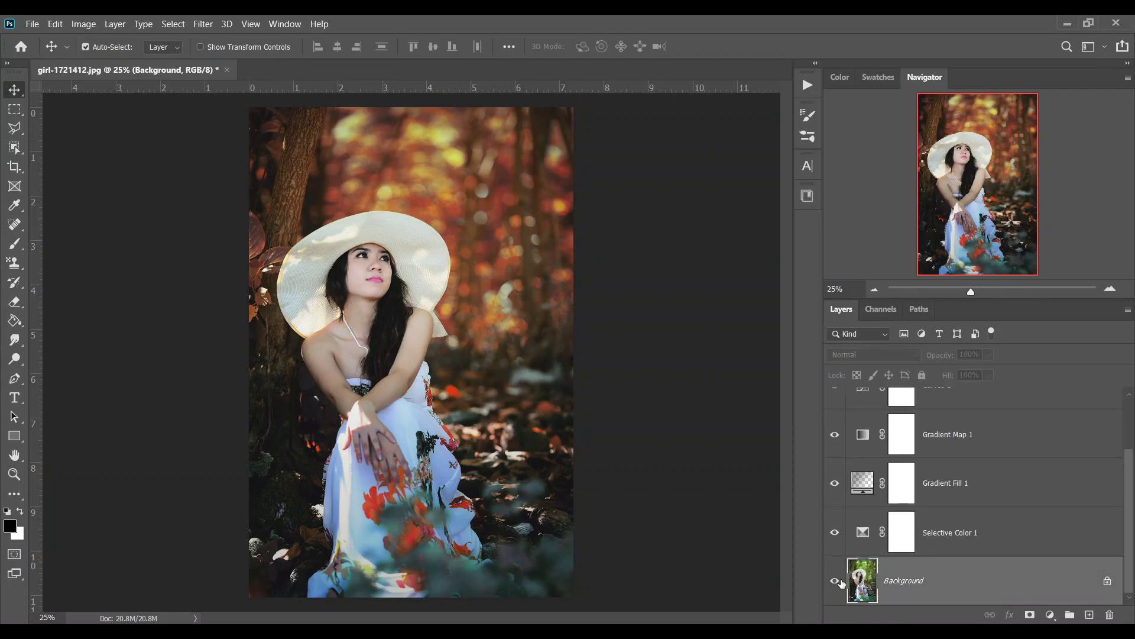
pyautogui.keyDown('alt'); pyautogui.click(839, 583); pyautogui.keyUp('alt')
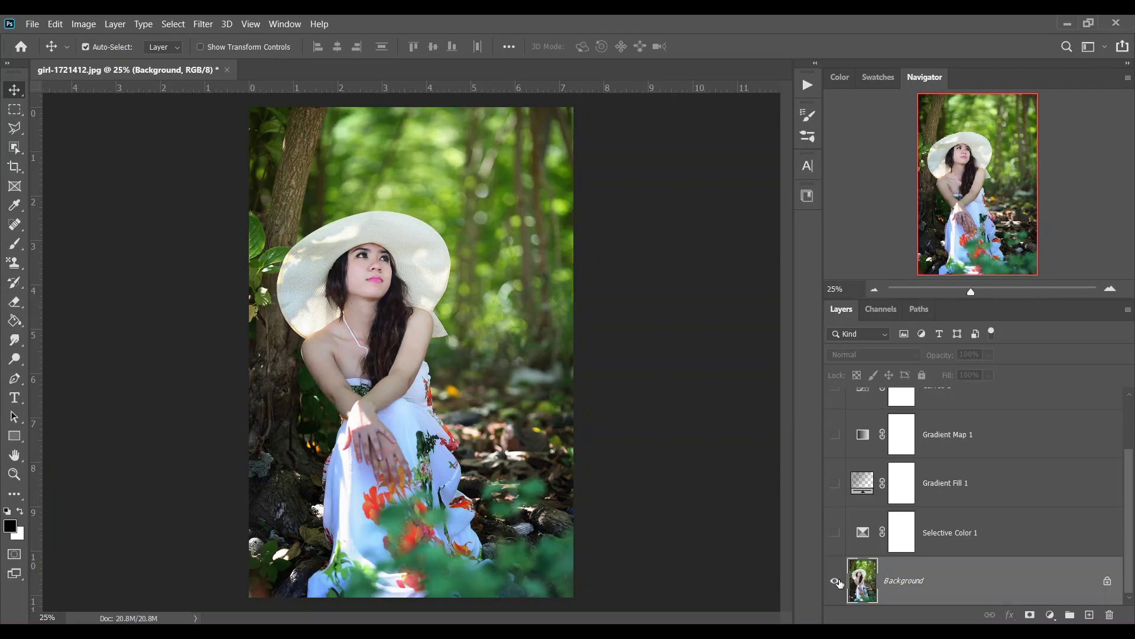
pyautogui.keyDown('alt'); pyautogui.click(840, 582); pyautogui.keyUp('alt')
pyautogui.keyDown('alt'); pyautogui.click(840, 583); pyautogui.keyUp('alt')
pyautogui.keyDown('alt'); pyautogui.click(840, 582); pyautogui.keyUp('alt')
pyautogui.scroll(3, 962, 515)
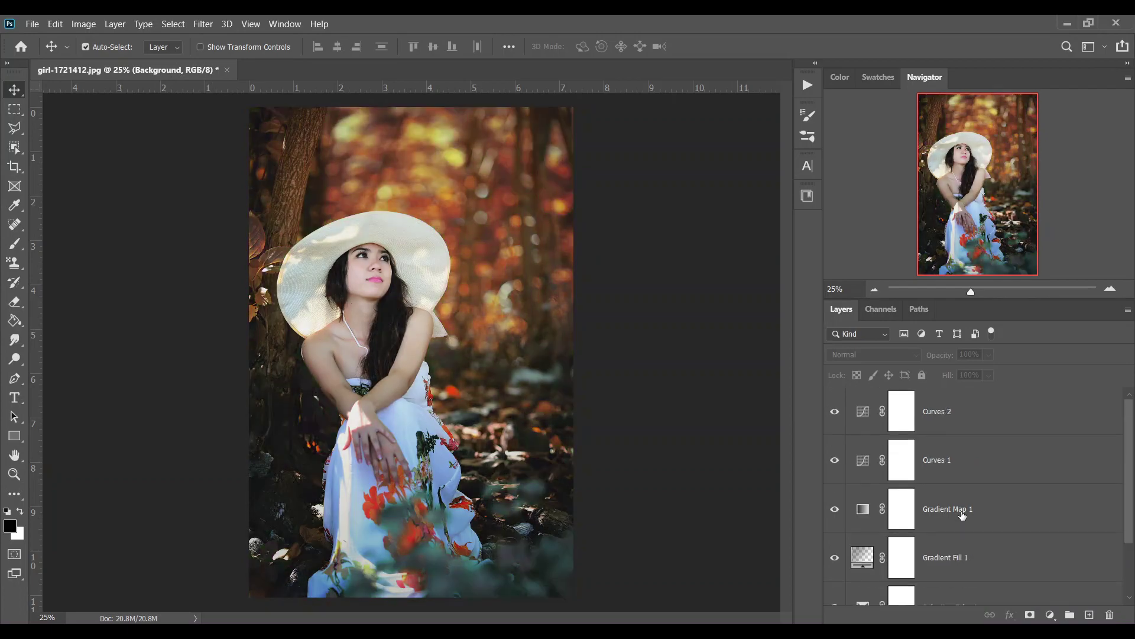
# Add a new empty layer directly above the gradient map layer.
pyautogui.click(1003, 415)
pyautogui.click(1013, 525)
pyautogui.click(1089, 615)
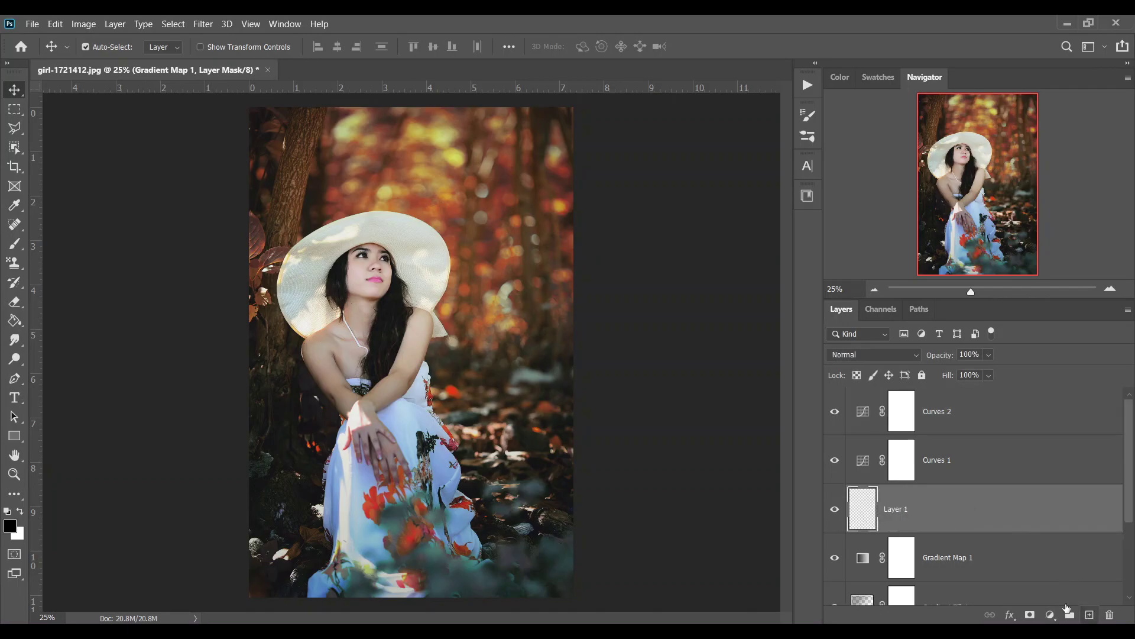
# Paint one white dab in the background beside the woman with a 300 px Soft Round brush at 100% flow.
pyautogui.press('b')
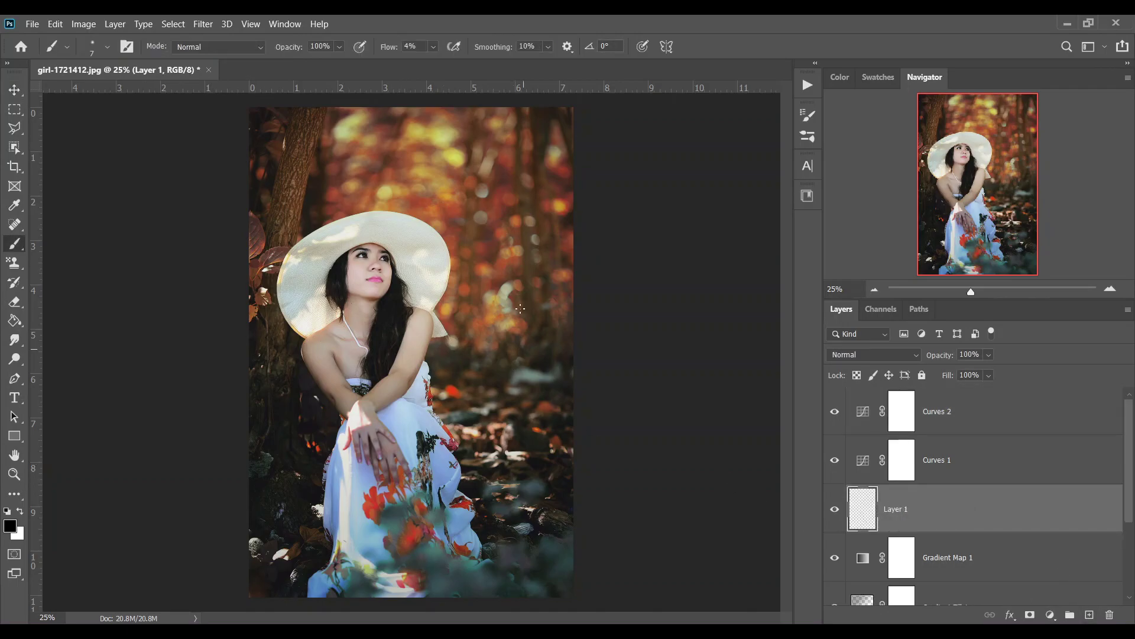
pyautogui.click(106, 47)
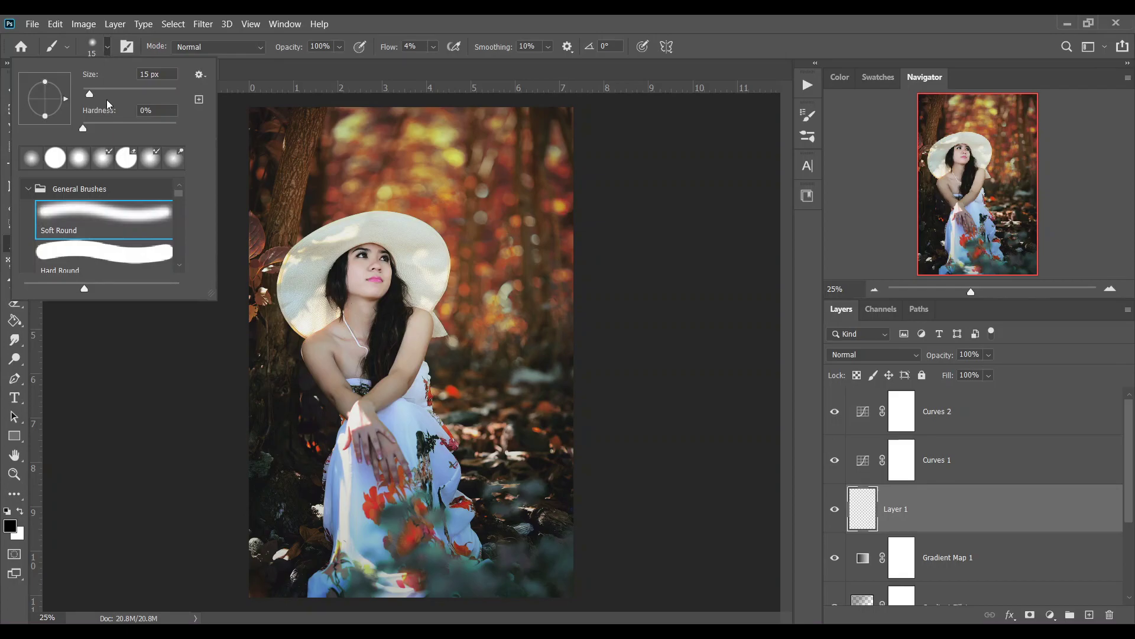
pyautogui.click(32, 158)
pyautogui.moveTo(118, 93); pyautogui.dragTo(126, 96)
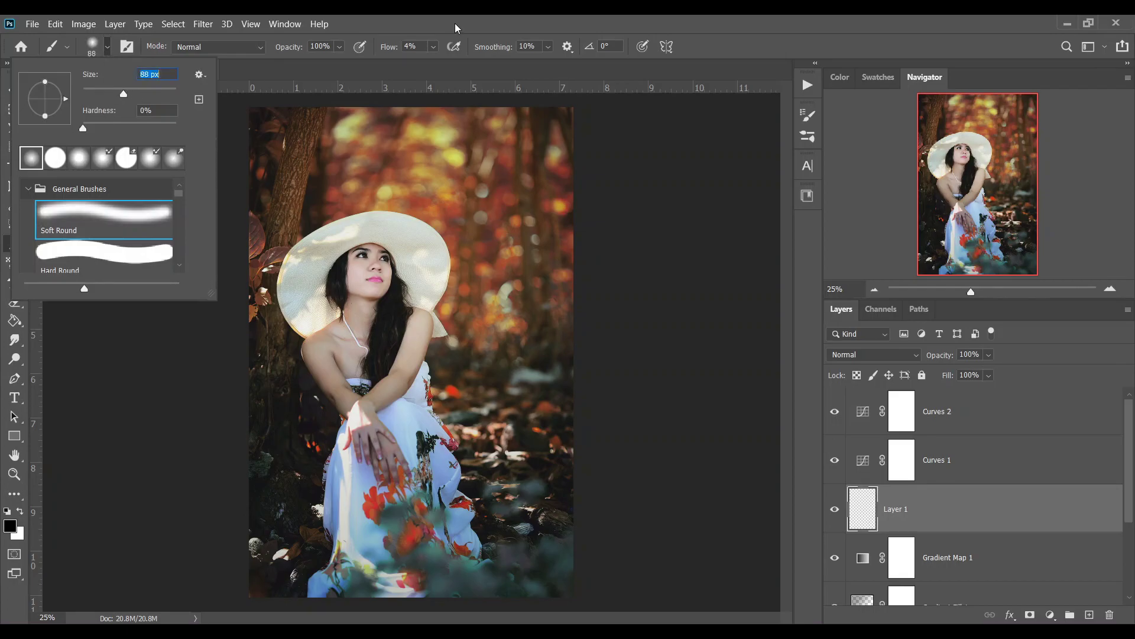
pyautogui.press('Return')
pyautogui.click(20, 512)
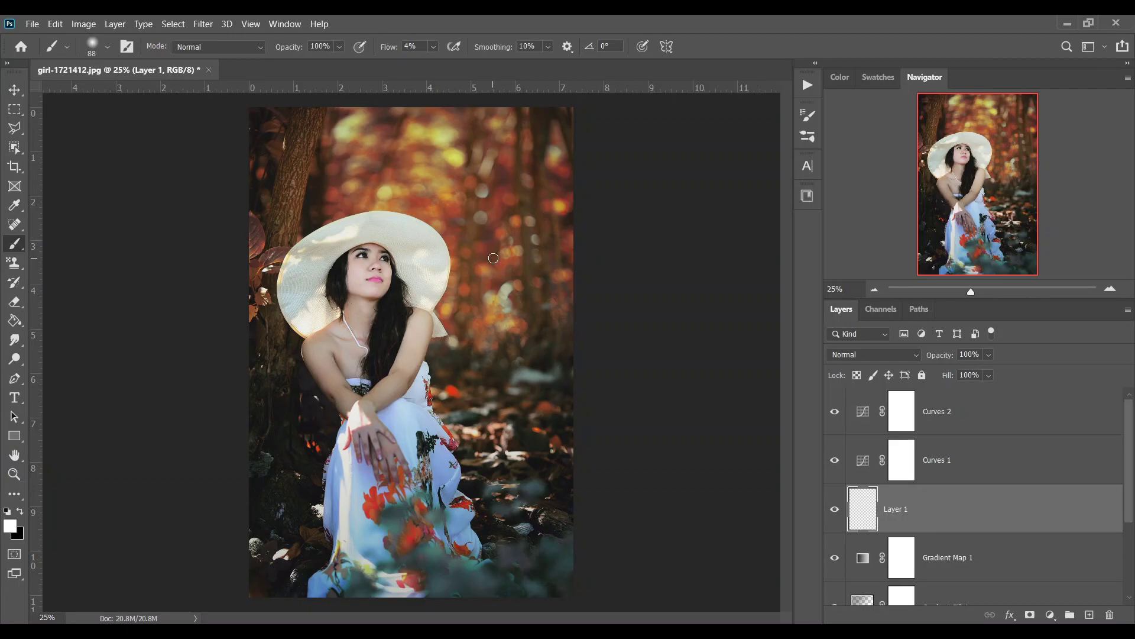
pyautogui.click(436, 47)
pyautogui.moveTo(434, 64); pyautogui.dragTo(535, 77)
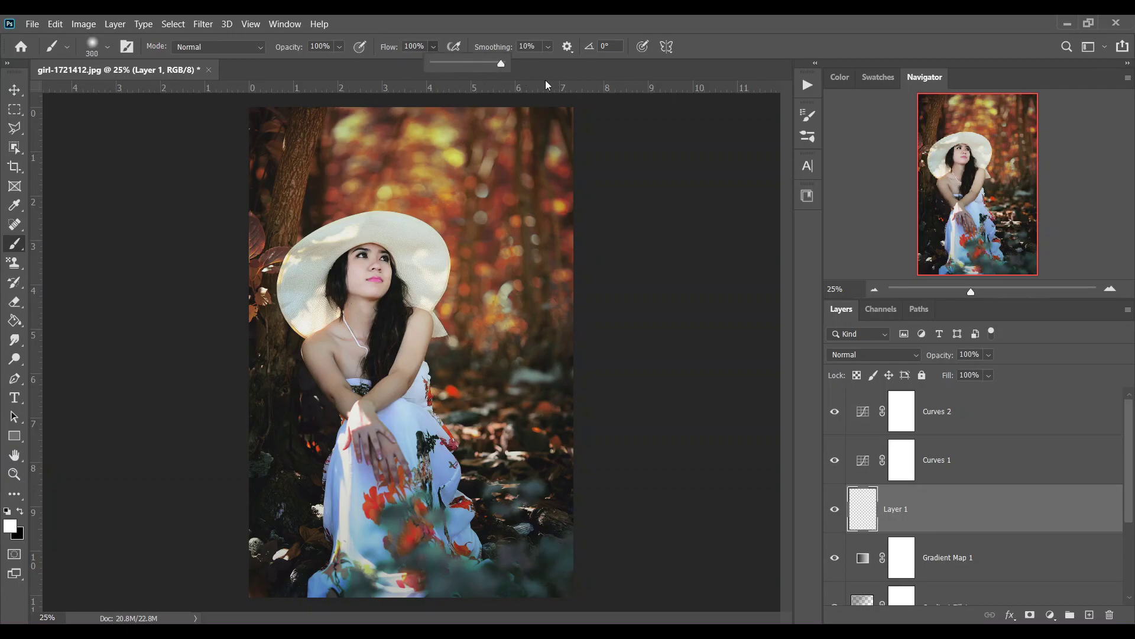
pyautogui.click(473, 304)
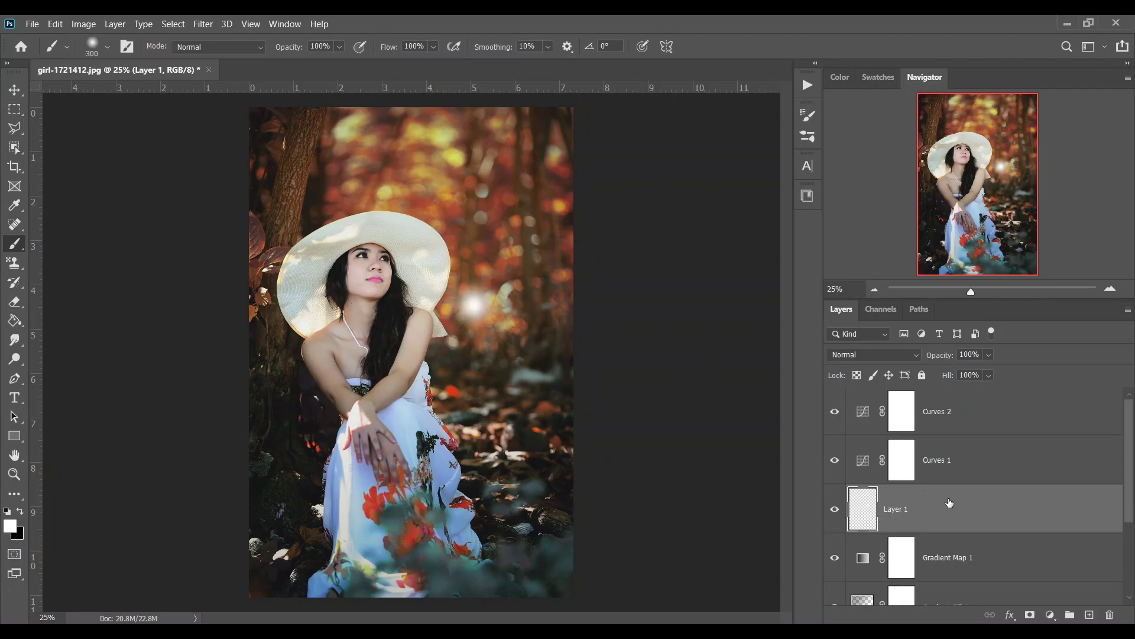
# Enlarge the white glow to about 789% over the photo's upper-right corner and set its layer's opacity to 90%.
pyautogui.hotkey('ctrl', 't')
pyautogui.moveTo(507, 340); pyautogui.dragTo(646, 517)
pyautogui.moveTo(586, 443); pyautogui.dragTo(653, 223)
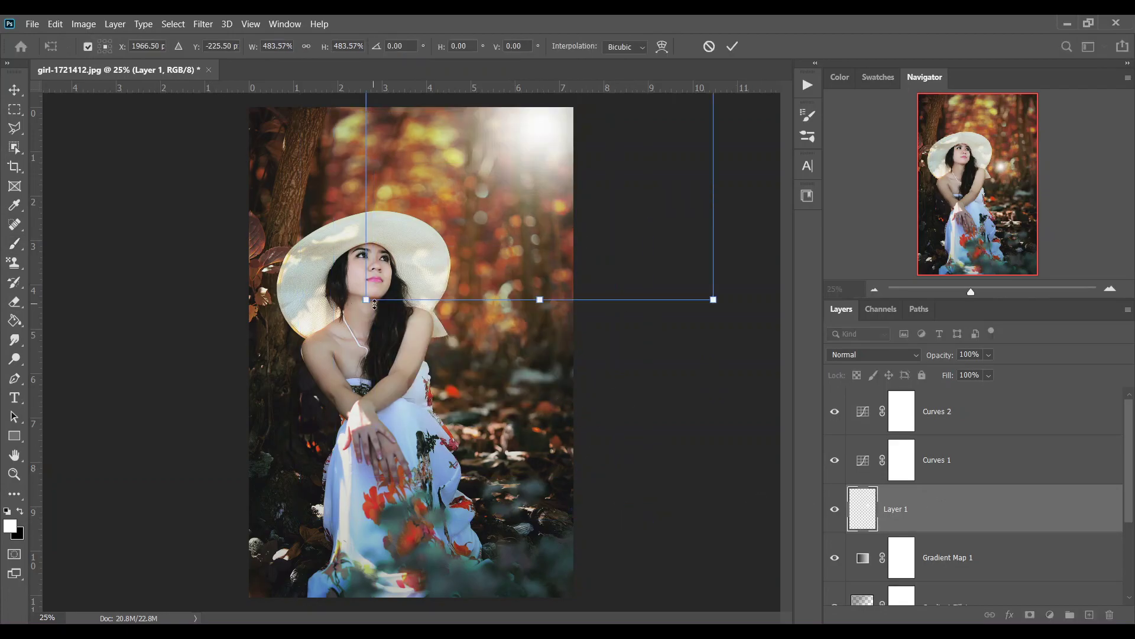
pyautogui.moveTo(374, 304); pyautogui.dragTo(261, 446)
pyautogui.moveTo(358, 350); pyautogui.dragTo(357, 305)
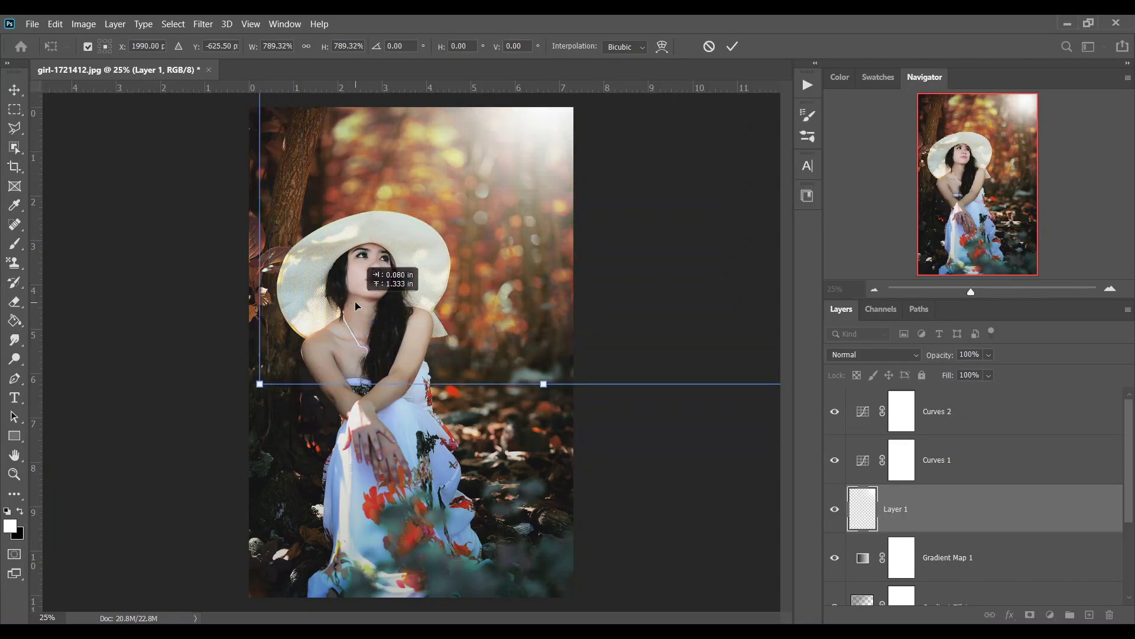
pyautogui.press('Return')
pyautogui.press('b')
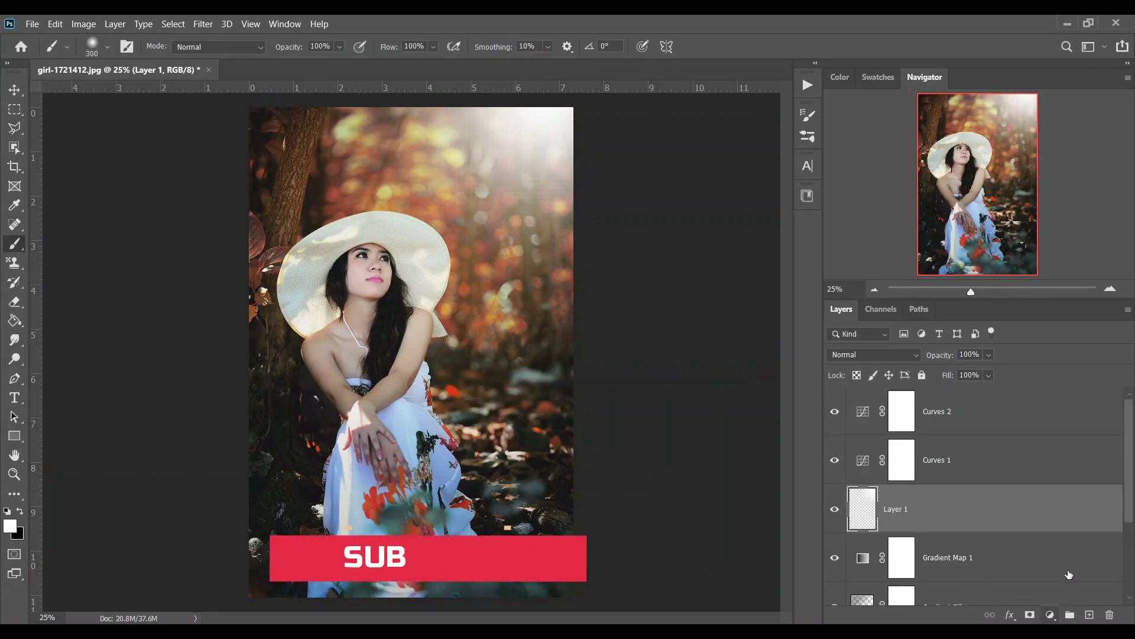
pyautogui.moveTo(990, 359)
pyautogui.mouseDown()
pyautogui.moveTo(976, 371)
pyautogui.moveTo(998, 373)
pyautogui.mouseUp()
pyautogui.click(1018, 510)
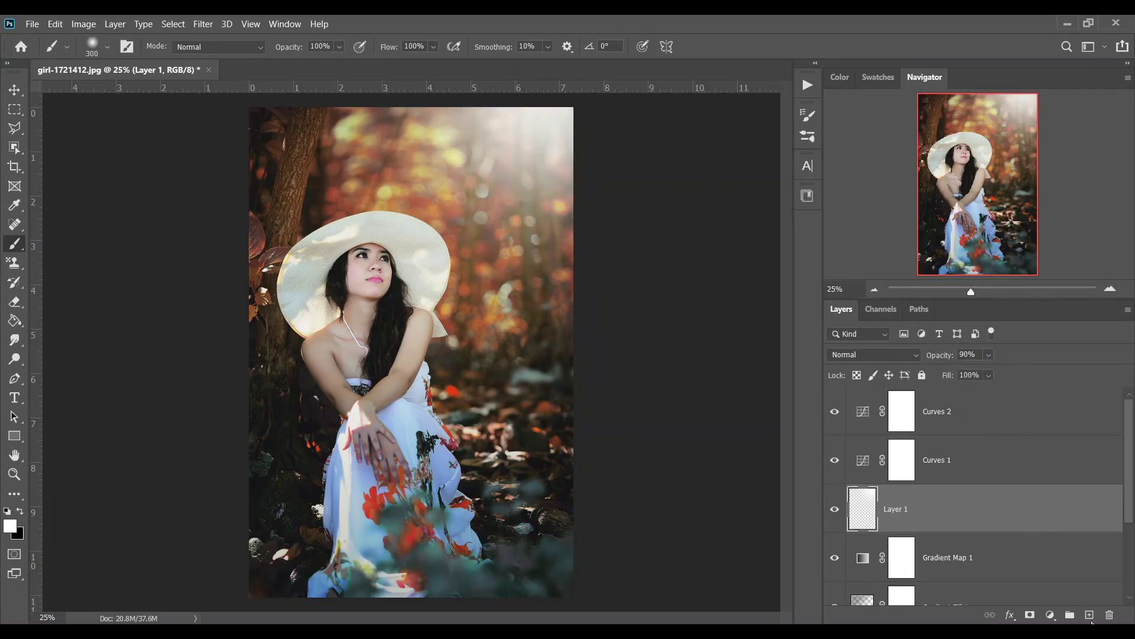
# Add a new layer above the white glow layer and set the foreground color to orange #ff8712.
pyautogui.click(1090, 616)
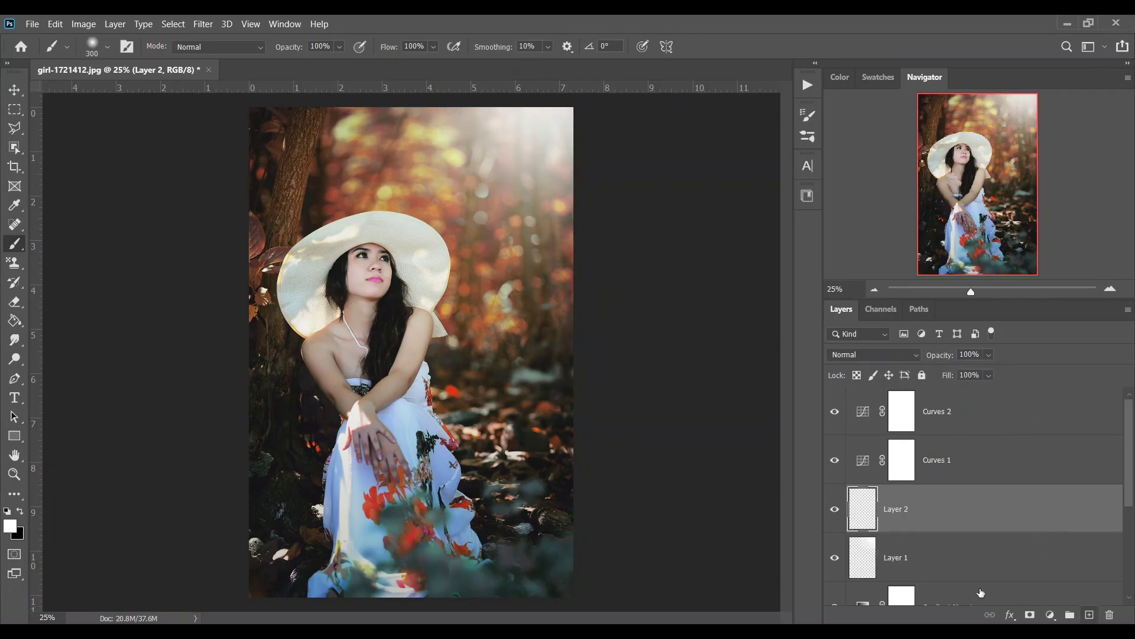
pyautogui.click(10, 526)
pyautogui.click(604, 362)
pyautogui.click(637, 534)
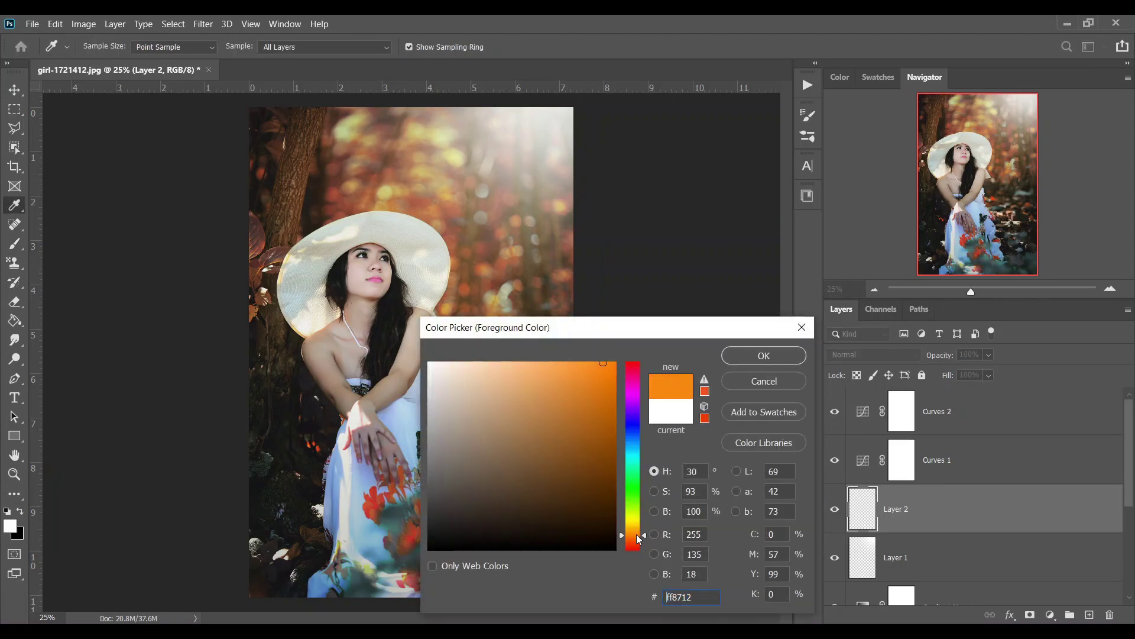
pyautogui.click(776, 362)
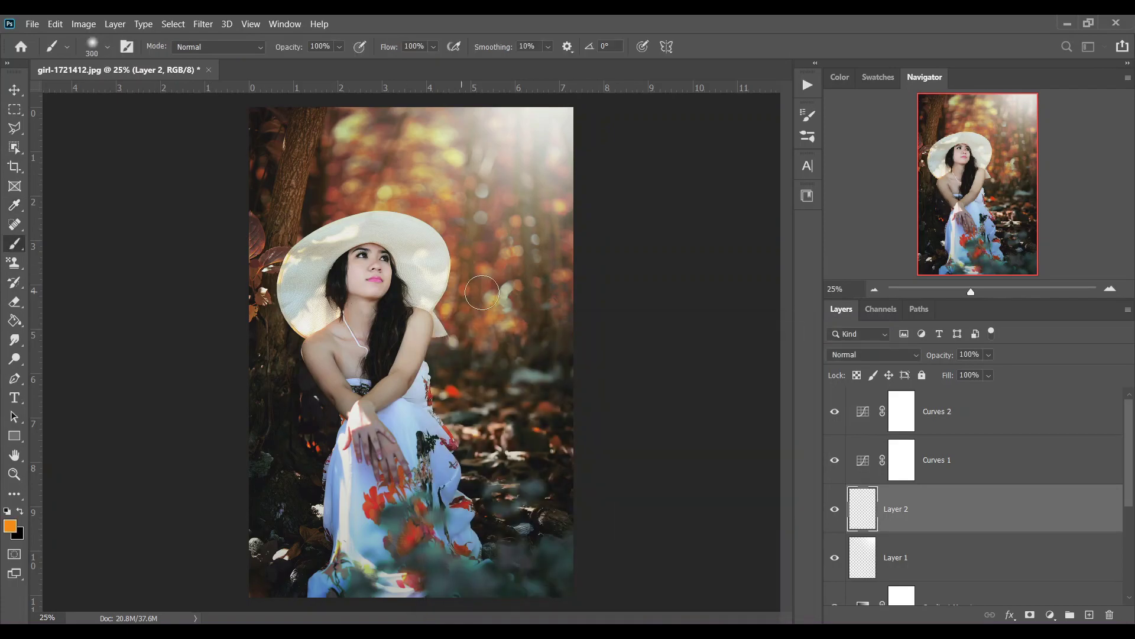
# Set the orange dab's layer to Screen blending and enlarge the orange glow to about 842% over the photo's upper-right corner.
pyautogui.click(861, 364)
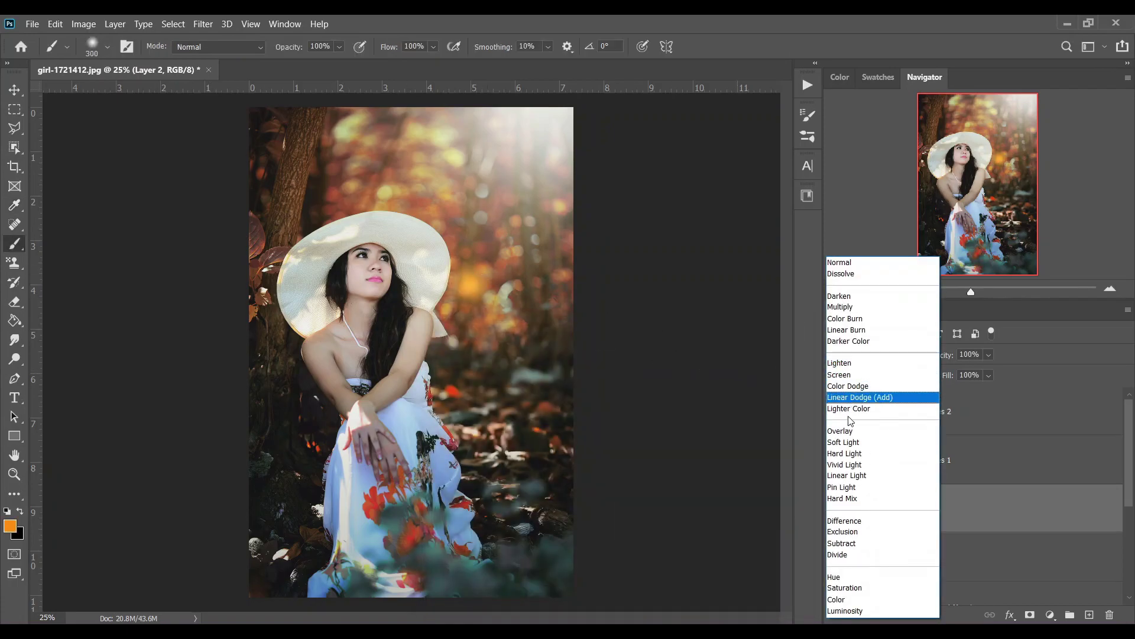
pyautogui.click(846, 385)
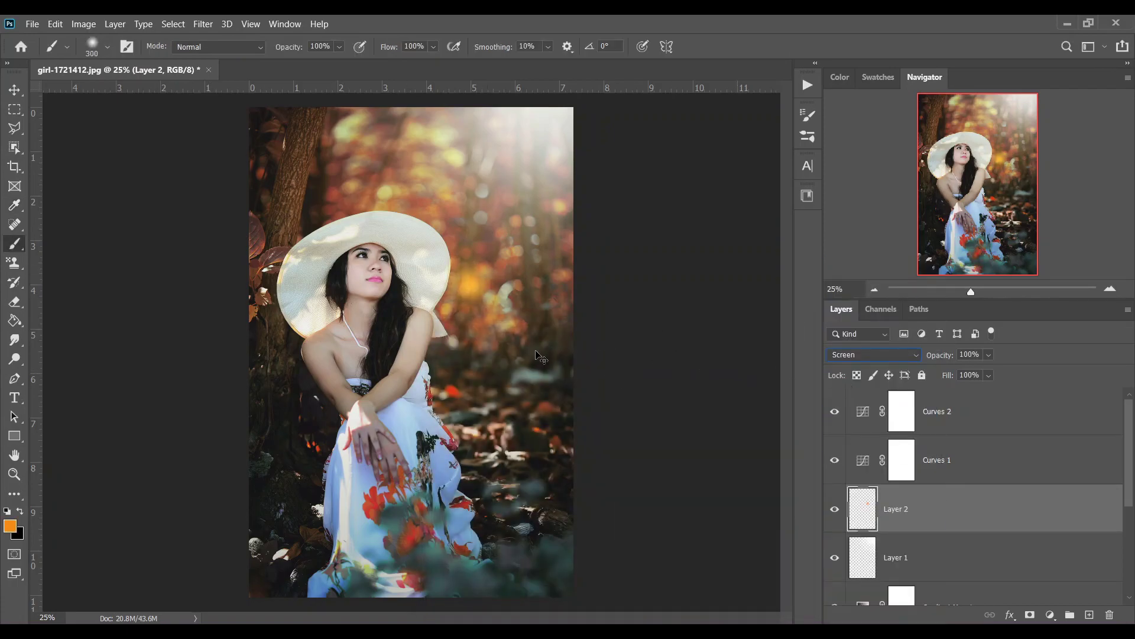
pyautogui.hotkey('ctrl', 't')
pyautogui.moveTo(507, 322)
pyautogui.mouseDown()
pyautogui.moveTo(569, 416)
pyautogui.moveTo(692, 512)
pyautogui.moveTo(654, 544)
pyautogui.mouseUp()
pyautogui.moveTo(627, 479); pyautogui.dragTo(714, 332)
pyautogui.moveTo(316, 376); pyautogui.dragTo(253, 433)
pyautogui.moveTo(406, 337)
pyautogui.mouseDown()
pyautogui.moveTo(423, 319)
pyautogui.moveTo(395, 336)
pyautogui.moveTo(405, 329)
pyautogui.mouseUp()
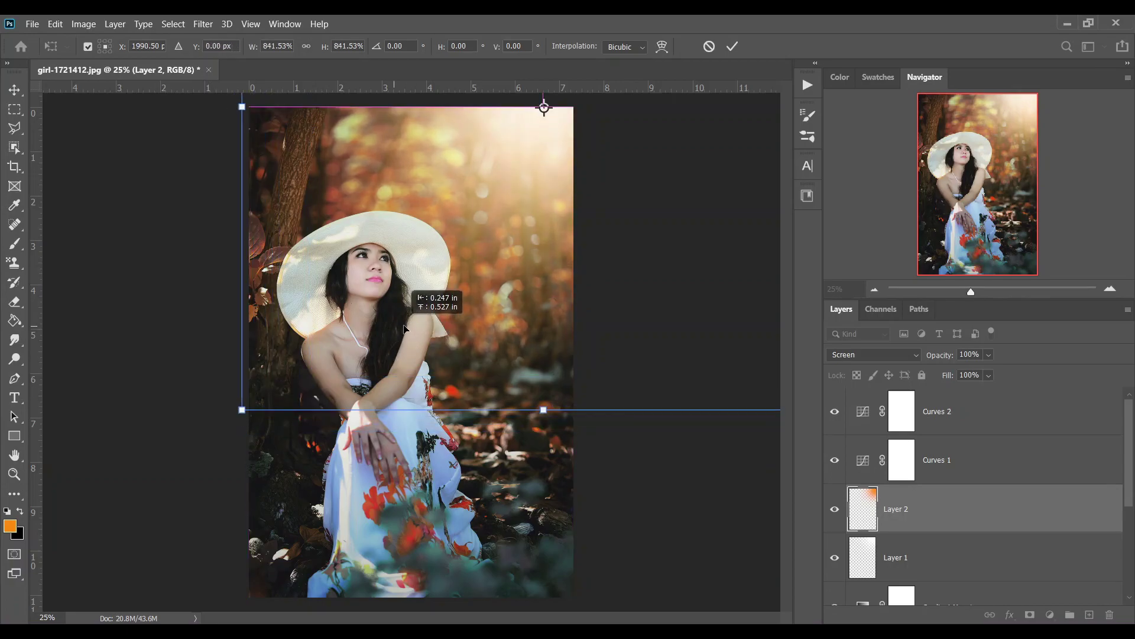
pyautogui.press('Return')
pyautogui.press('b')
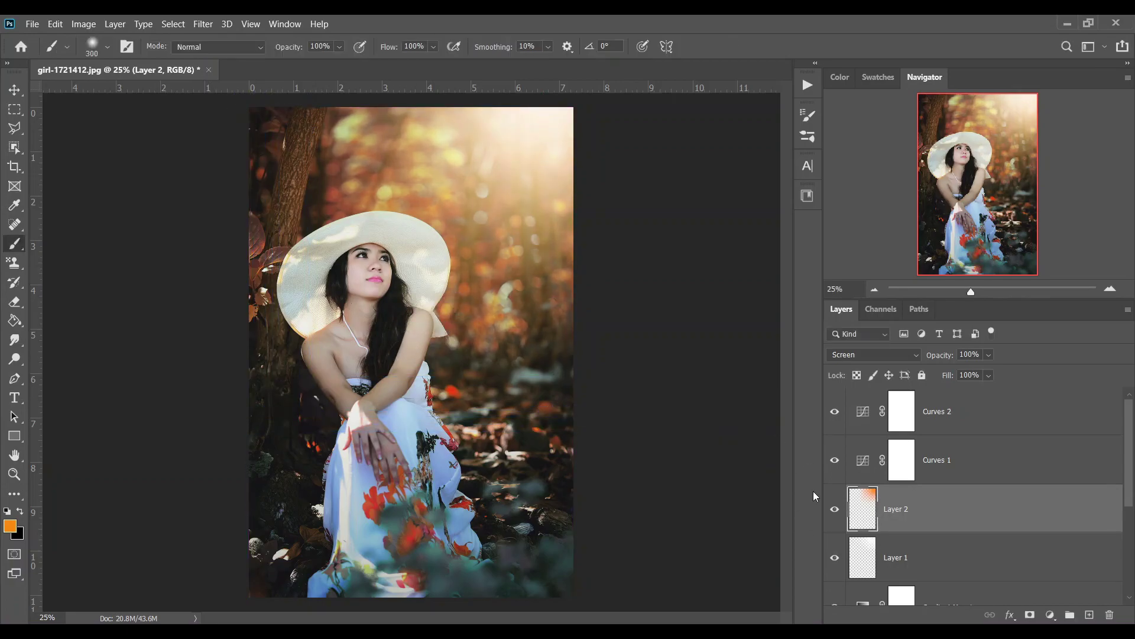
# Compare the photo with the orange glow layer and the white glow layer each hidden and shown again.
pyautogui.click(834, 510)
pyautogui.click(834, 510)
pyautogui.click(862, 559)
pyautogui.click(831, 562)
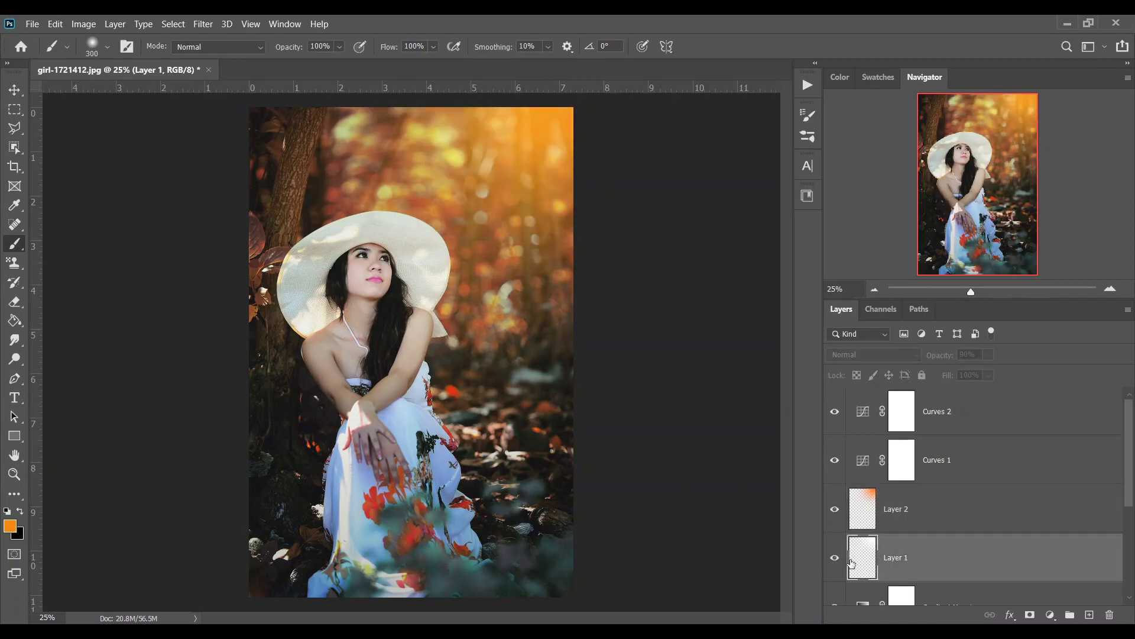
pyautogui.click(834, 559)
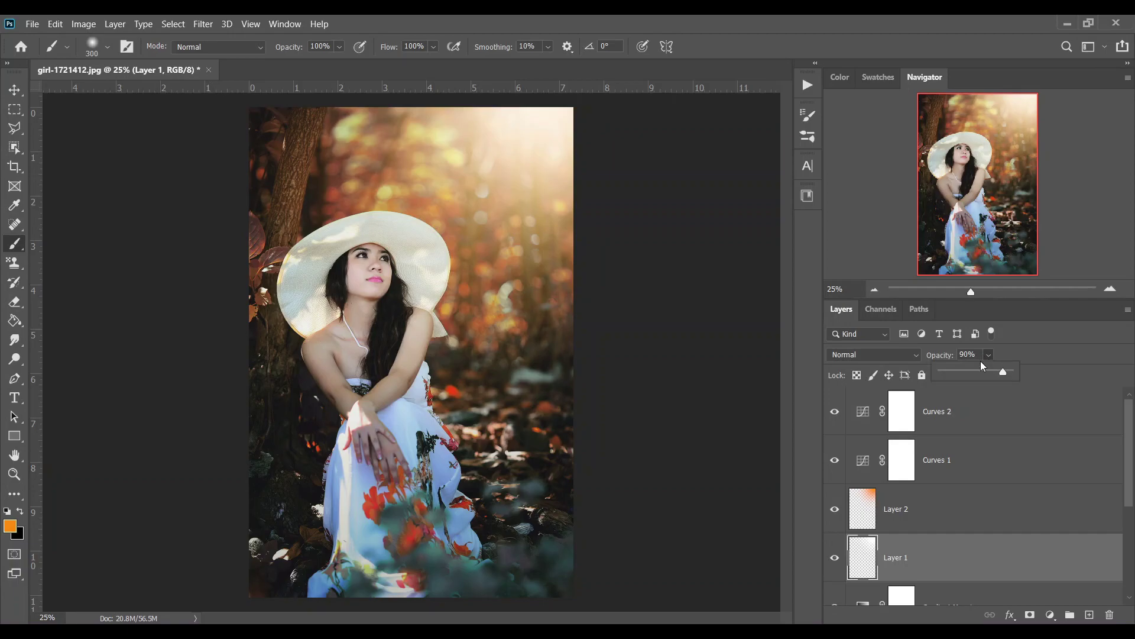
# Set the white glow layer's opacity to 65%.
pyautogui.moveTo(979, 370); pyautogui.dragTo(986, 370)
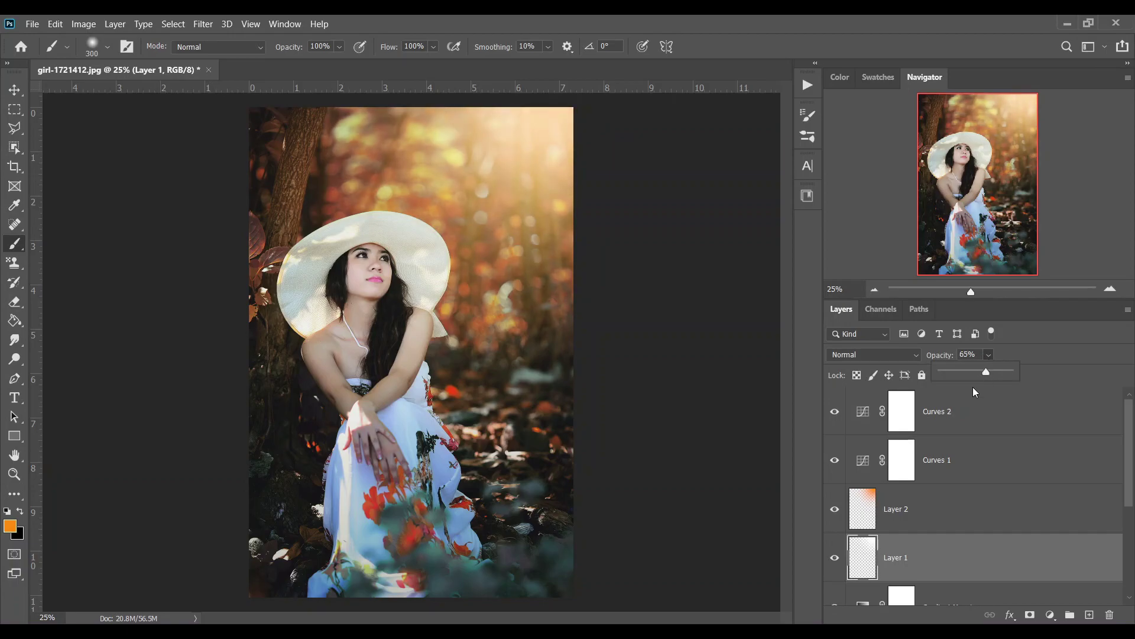
pyautogui.click(966, 568)
pyautogui.scroll(-2, 923, 504)
pyautogui.scroll(-2, 923, 504)
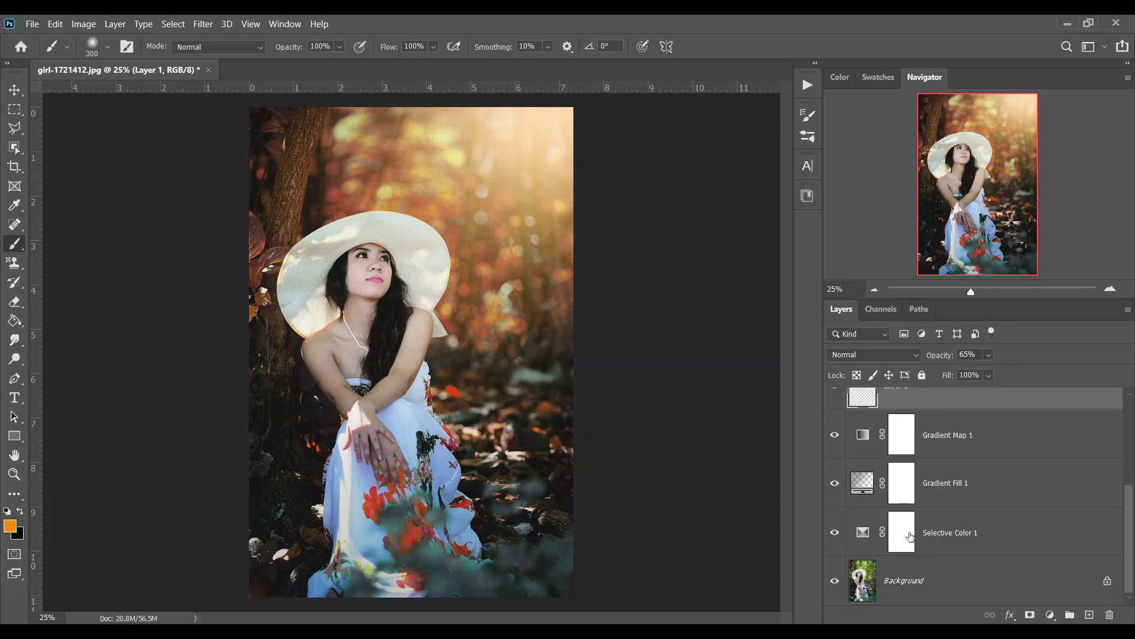
pyautogui.scroll(4, 829, 556)
# Set the orange glow layer's opacity to 72%, judging it with the white glow layer temporarily hidden.
pyautogui.click(834, 559)
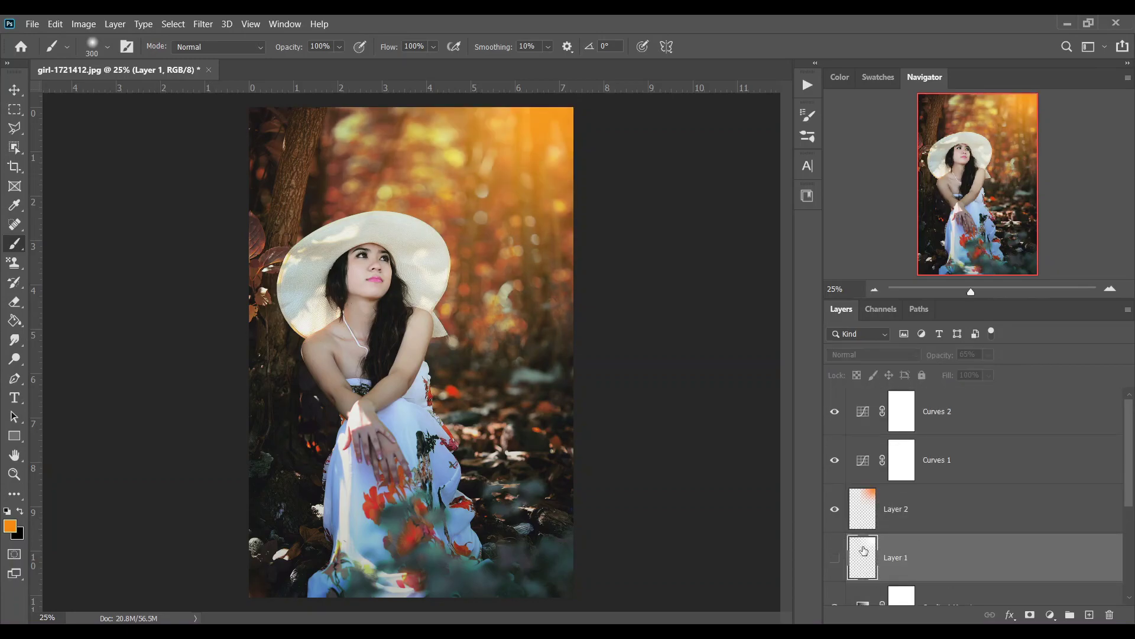
pyautogui.click(934, 519)
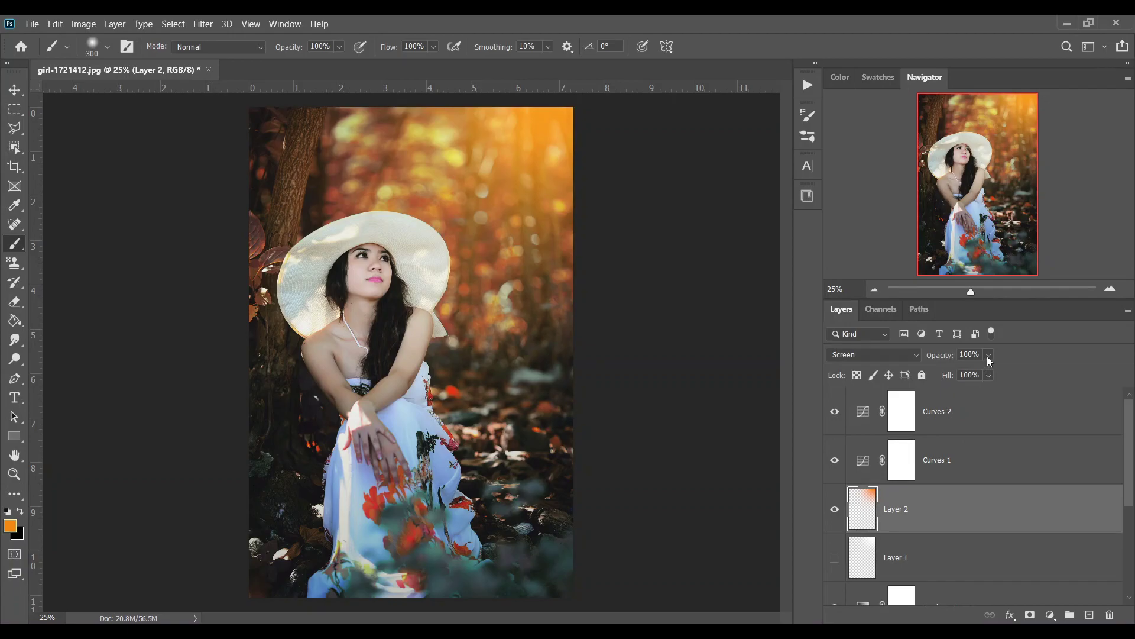
pyautogui.moveTo(964, 373); pyautogui.dragTo(975, 373)
pyautogui.click(834, 557)
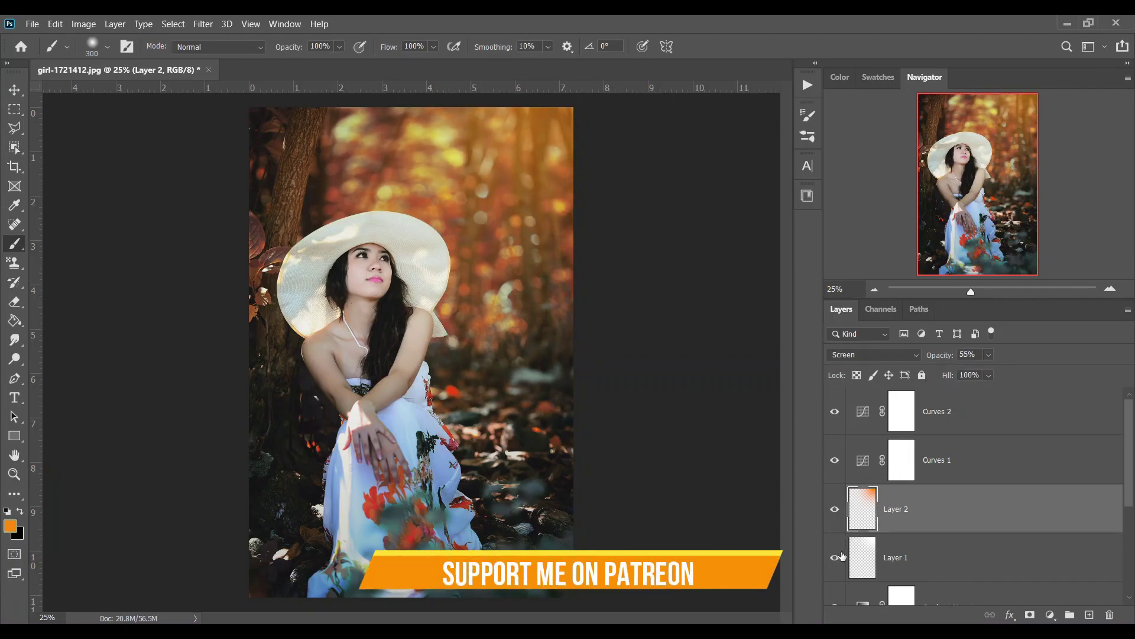
pyautogui.click(834, 557)
pyautogui.click(988, 355)
pyautogui.moveTo(1013, 371); pyautogui.dragTo(1009, 371)
# Compare the original Background photo alone with the full graded image, ending with all layers shown.
pyautogui.scroll(-4, 950, 510)
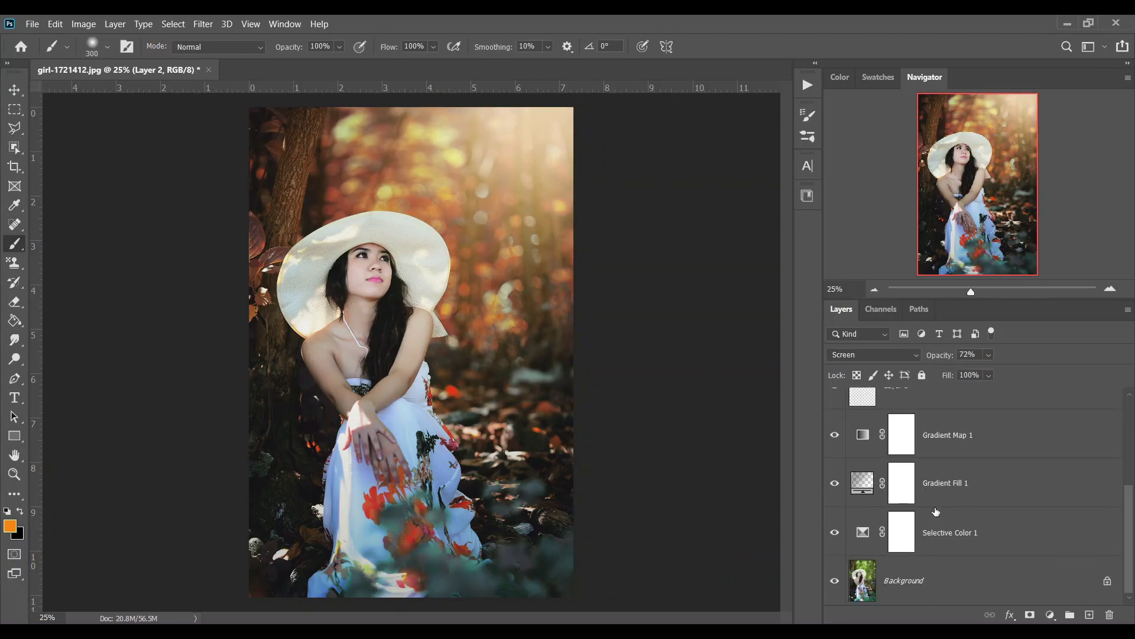
pyautogui.keyDown('alt'); pyautogui.click(834, 582); pyautogui.keyUp('alt')
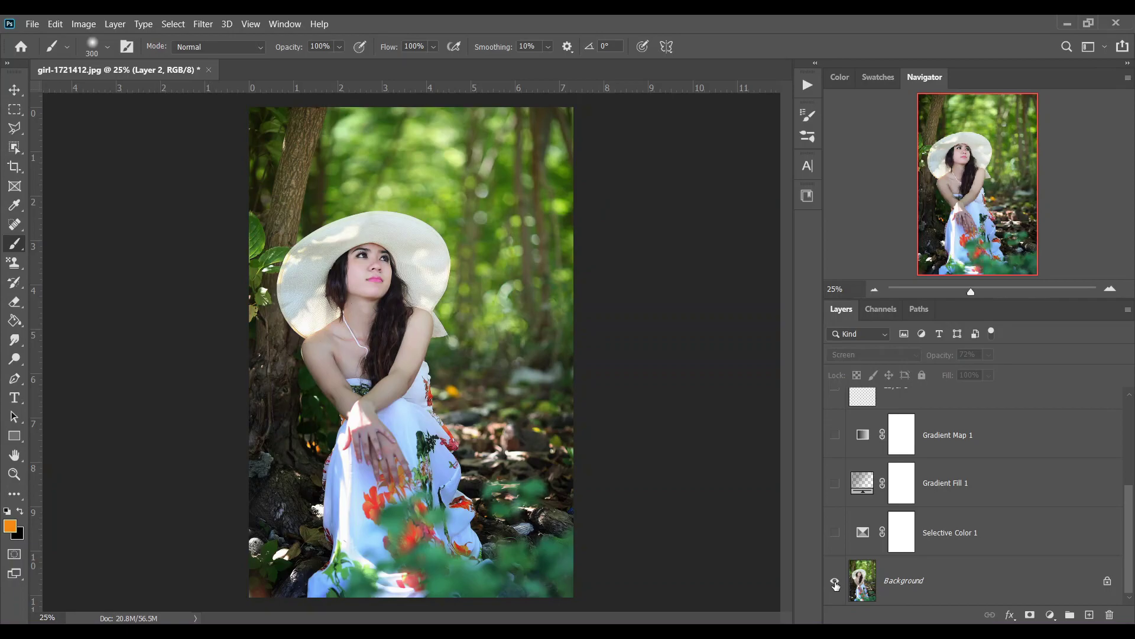
pyautogui.keyDown('alt'); pyautogui.click(835, 584); pyautogui.keyUp('alt')
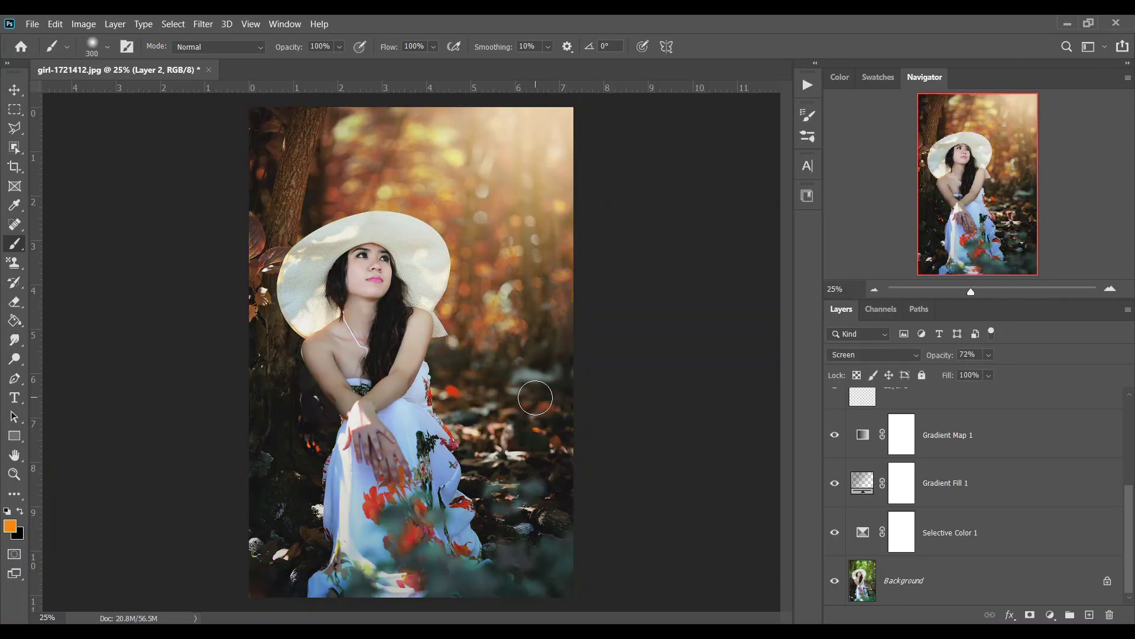